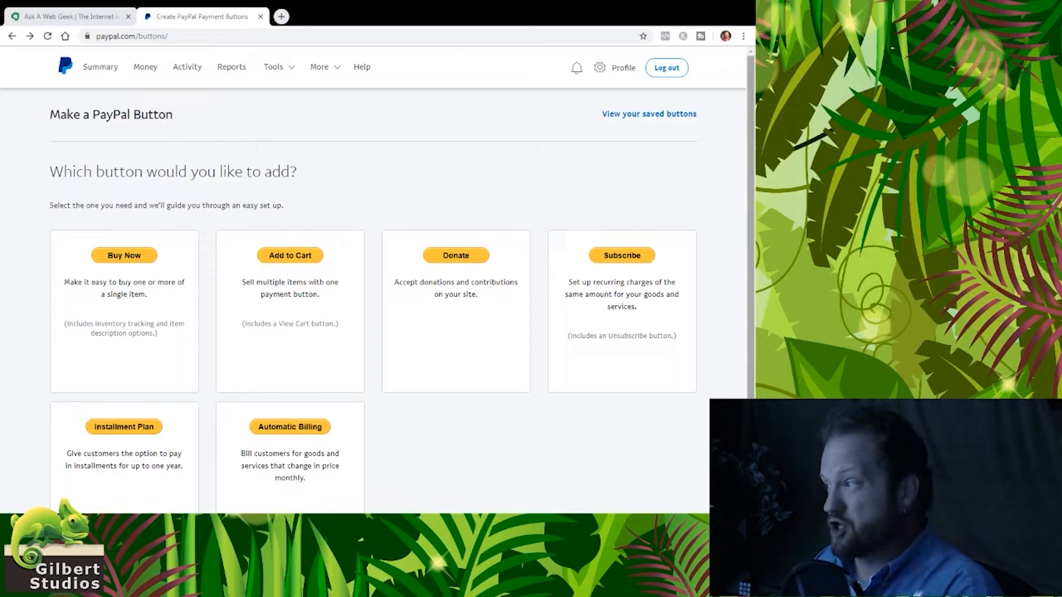
Step: Start a Donate button and review its country, language, size and card logo options
left_click_drag(748, 140, 750, 159)
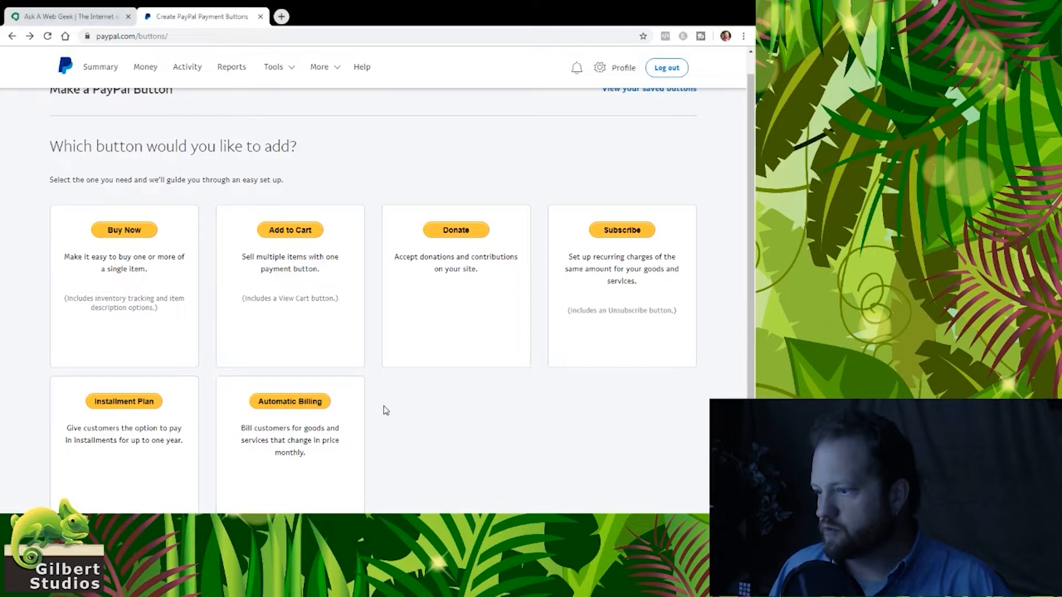
scroll(97, 420, "down", 3)
scroll(434, 403, "up", 3)
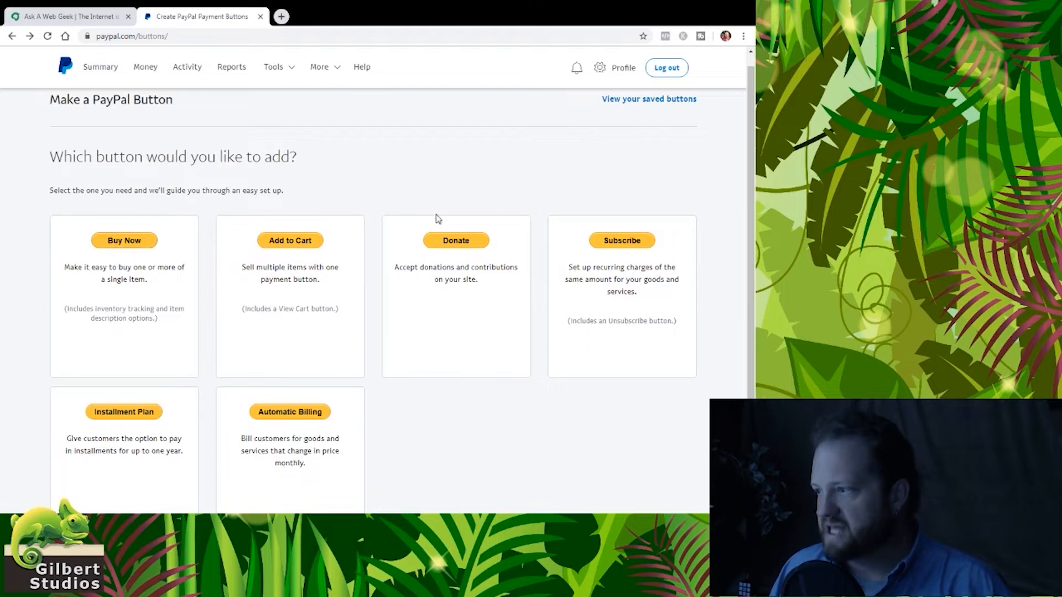
left_click(464, 242)
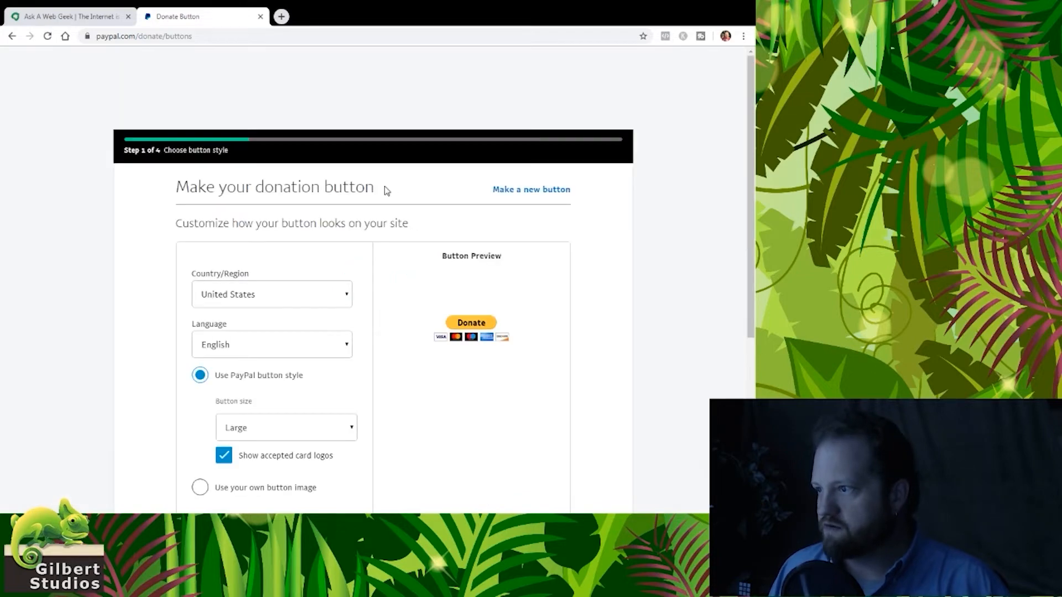
scroll(617, 293, "down", 4)
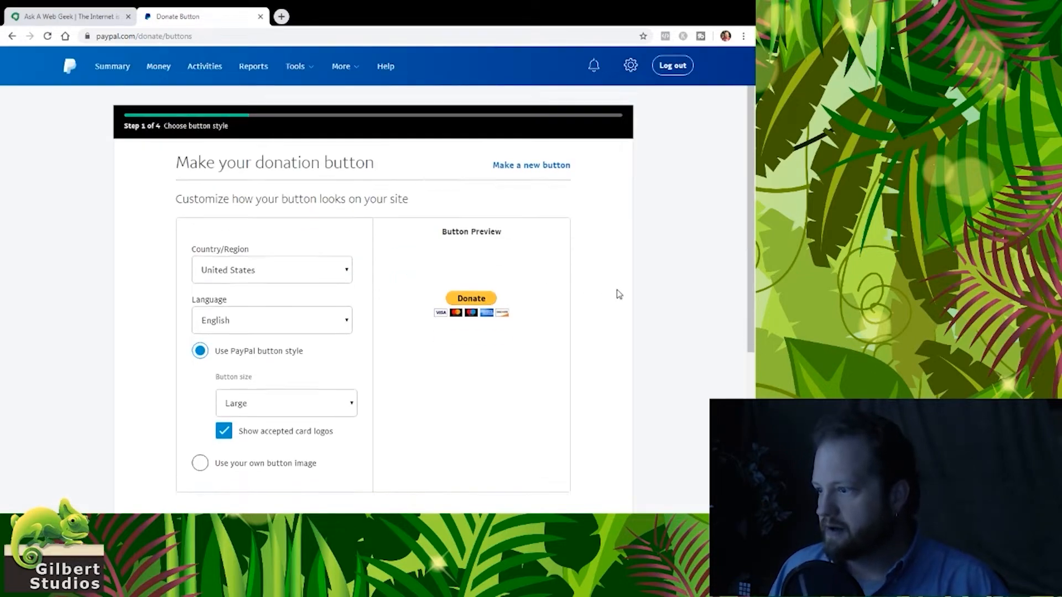
scroll(617, 294, "up", 4)
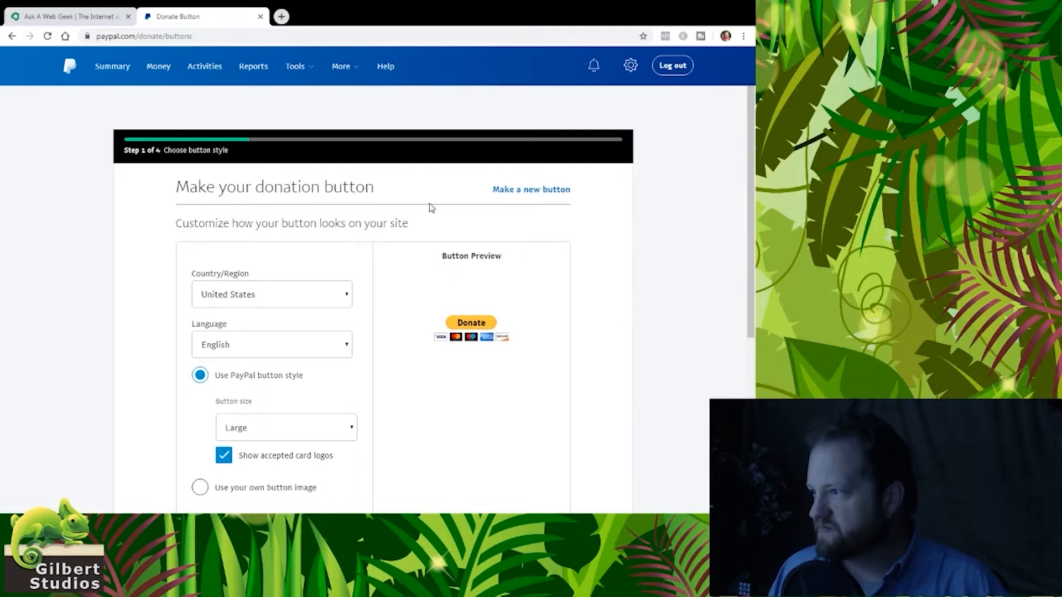
scroll(473, 223, "down", 3)
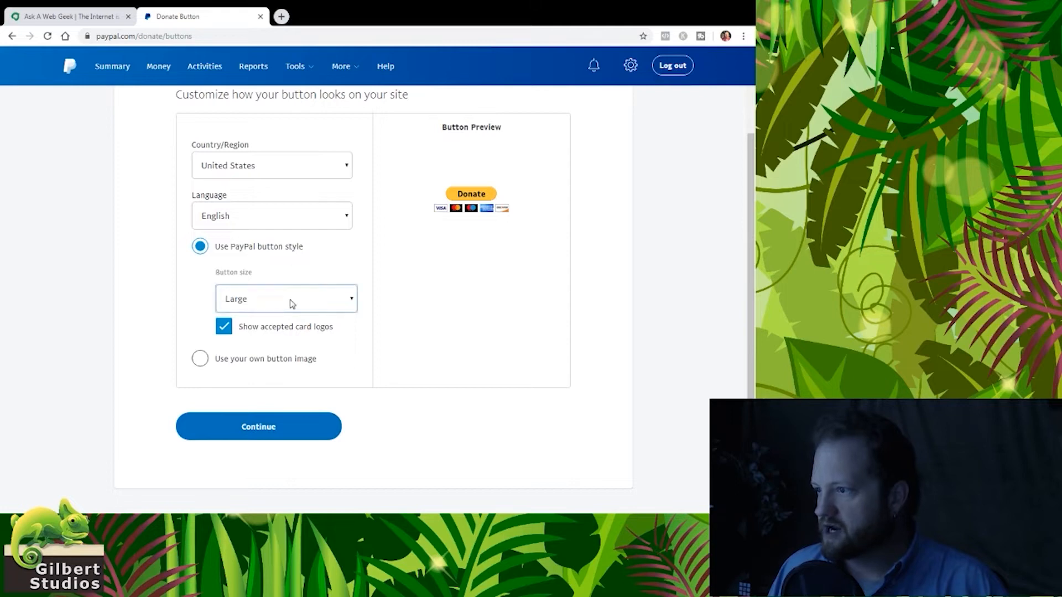
left_click(300, 329)
left_click(299, 330)
scroll(297, 396, "up", 3)
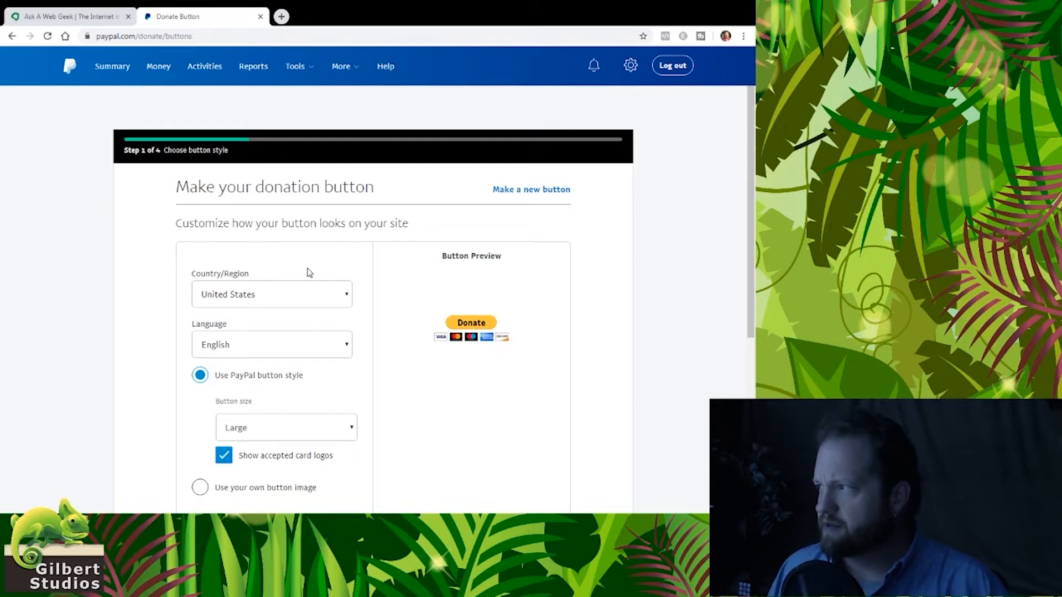
Step: Review the donation button's organization name and logo page, and return to the choice of button types
scroll(299, 310, "down", 2)
left_click(261, 431)
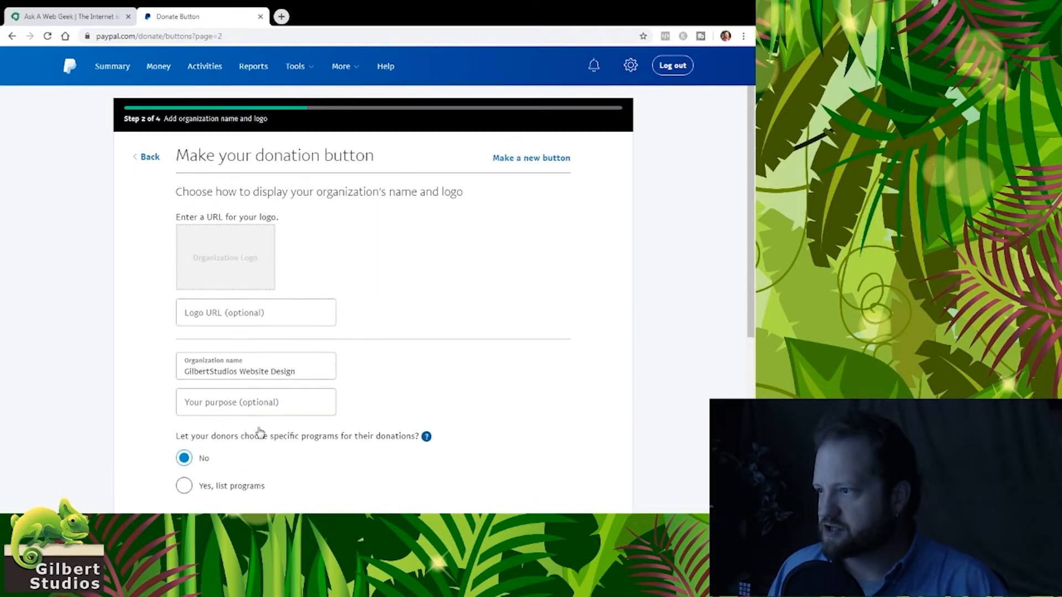
scroll(354, 368, "down", 5)
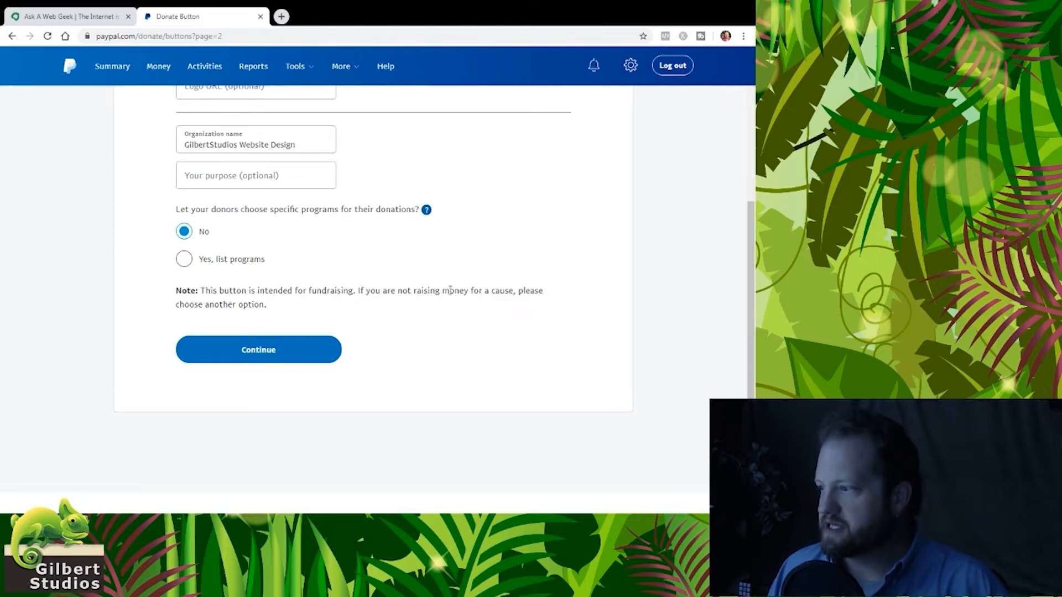
scroll(457, 343, "up", 5)
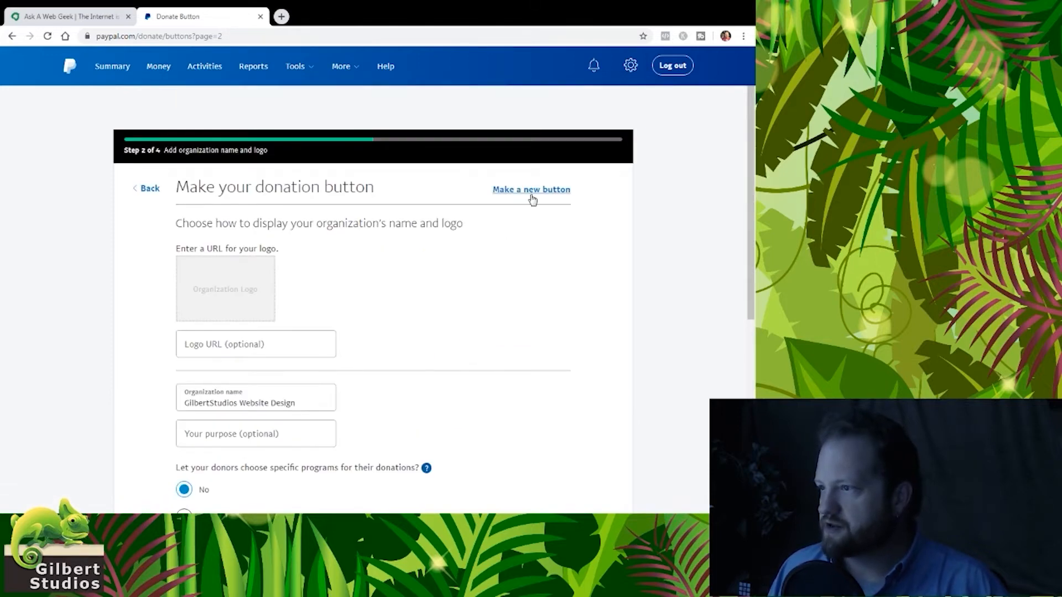
left_click(532, 198)
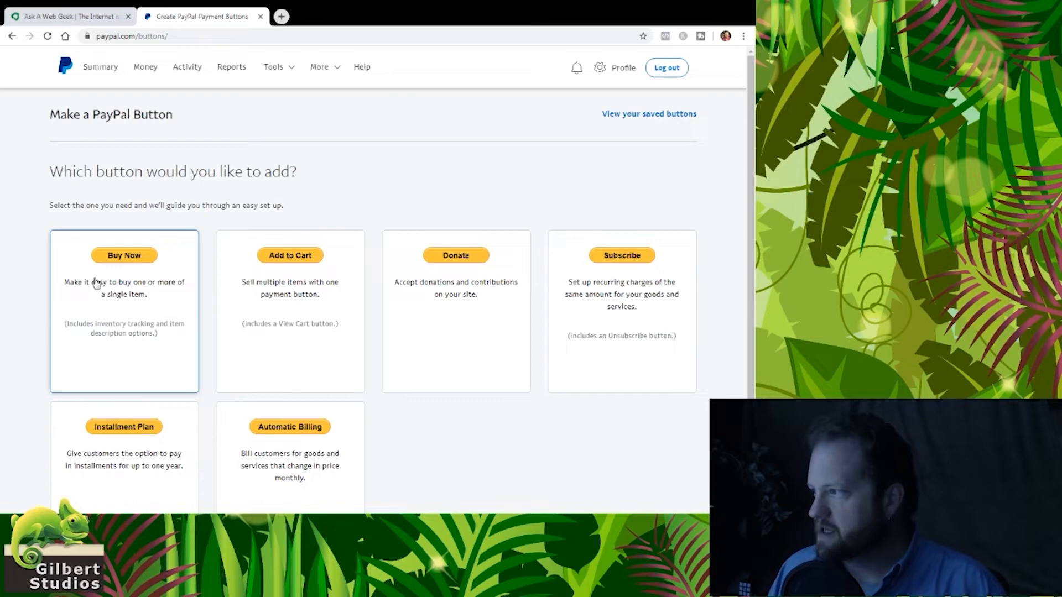
Step: Start a Buy Now button and name its item "Tip the Geek"
left_click(128, 255)
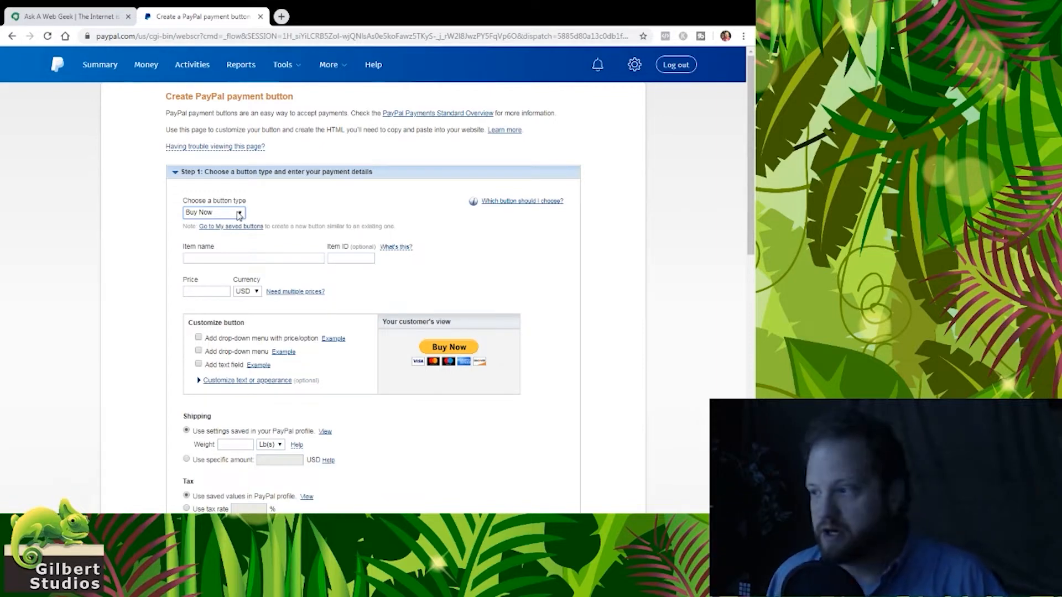
left_click(238, 257)
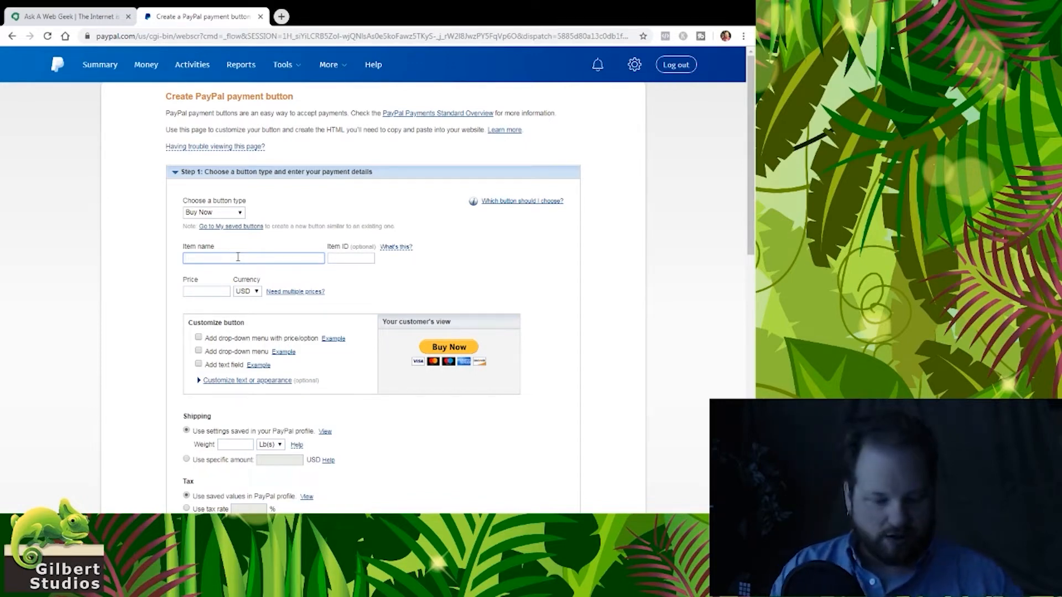
type("Buy")
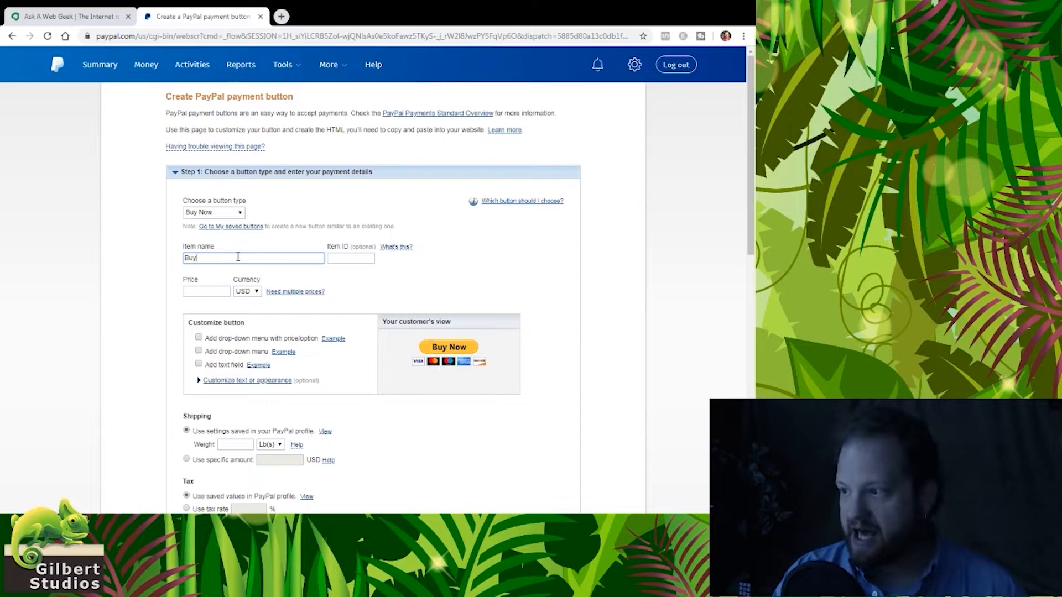
key("ctrl+a")
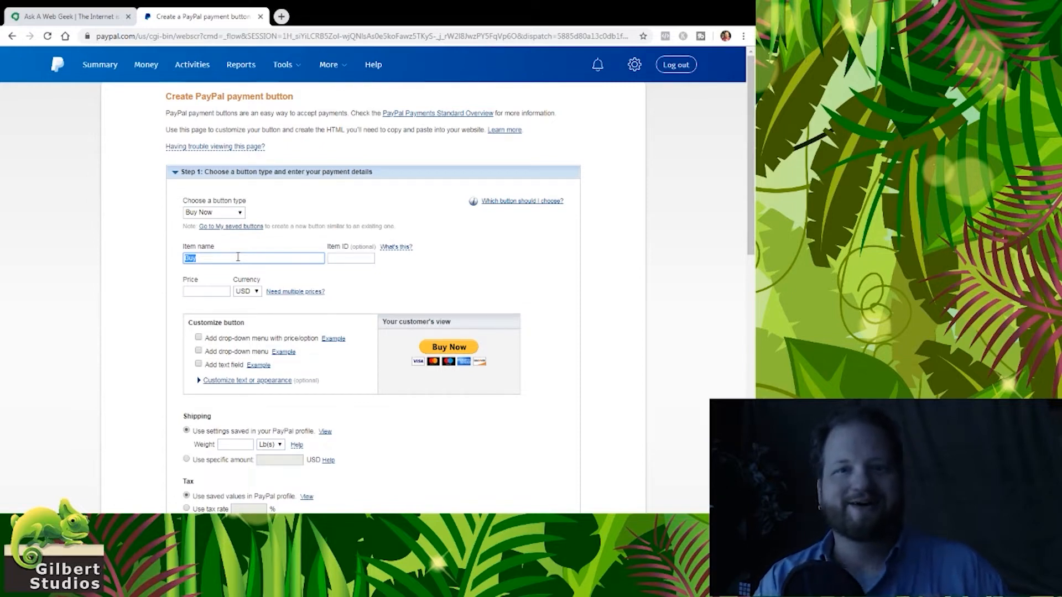
type("Ti")
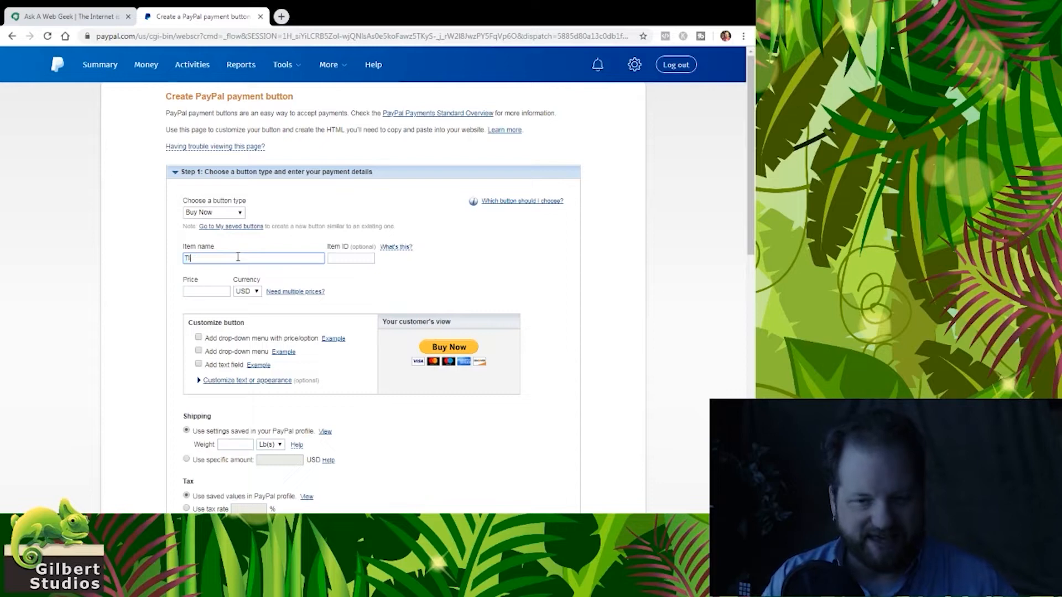
type("p a ")
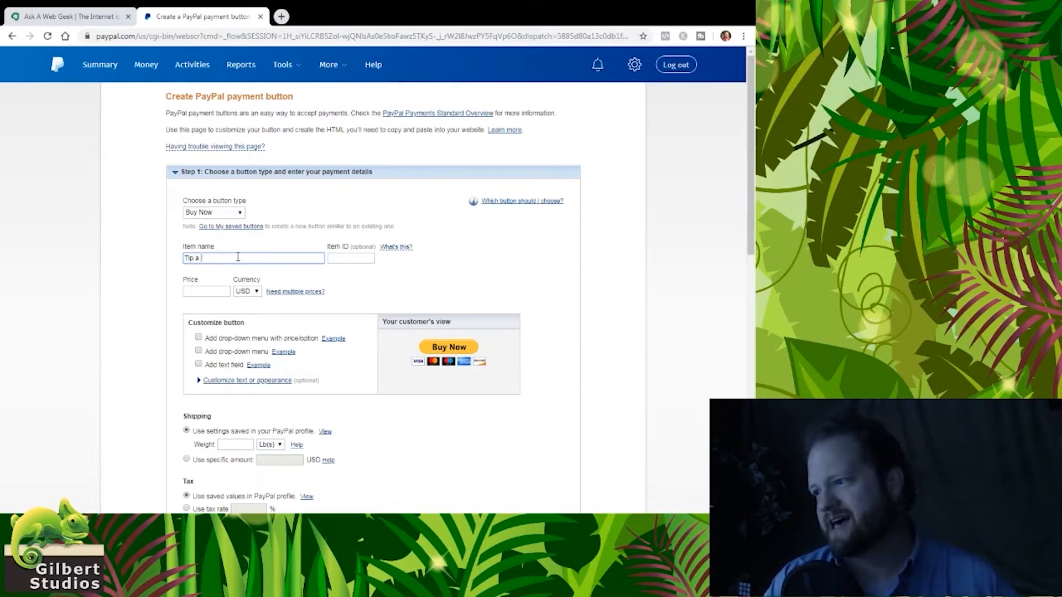
type("G")
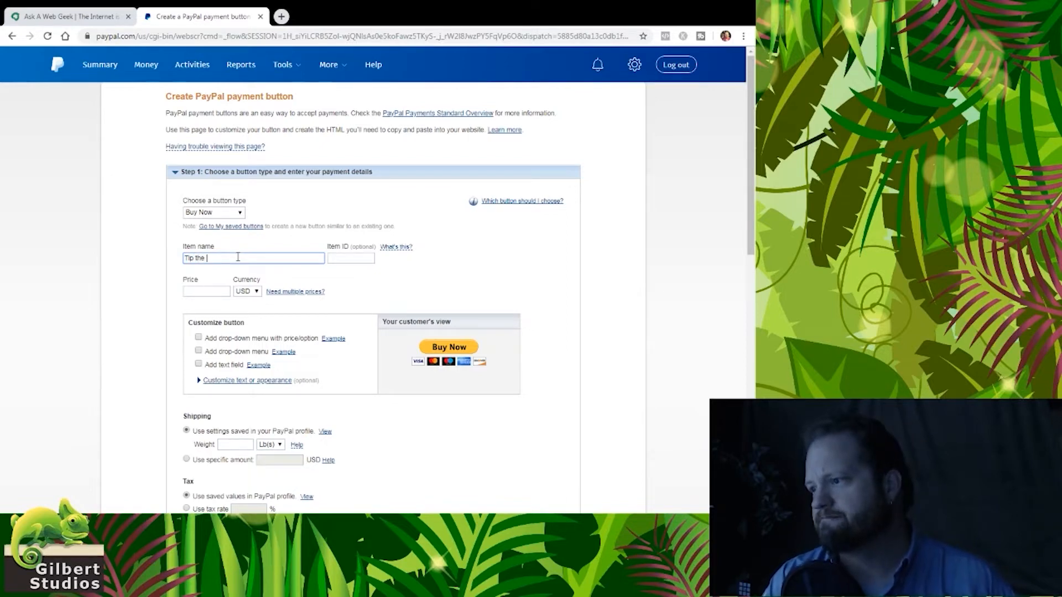
type("eek")
key("Tab")
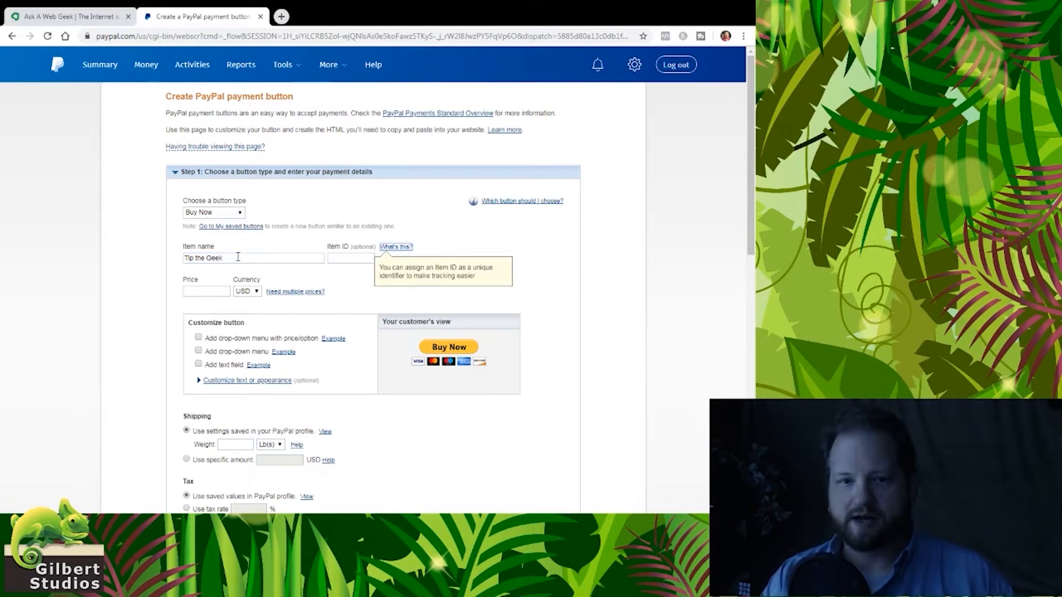
Step: Leave the item ID empty and set the item's price to 1 USD
left_click(358, 259)
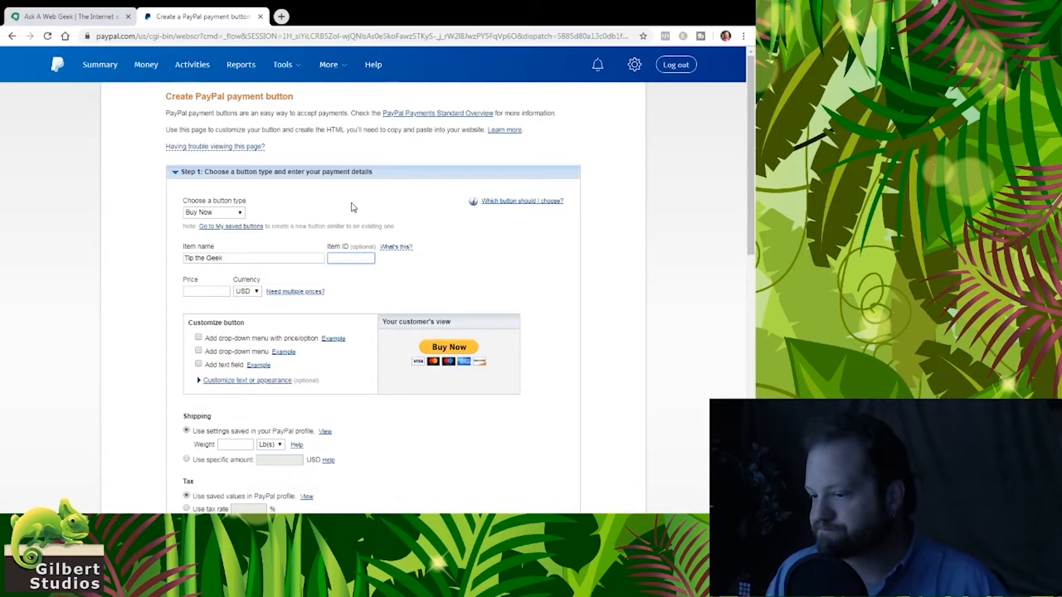
left_click(215, 289)
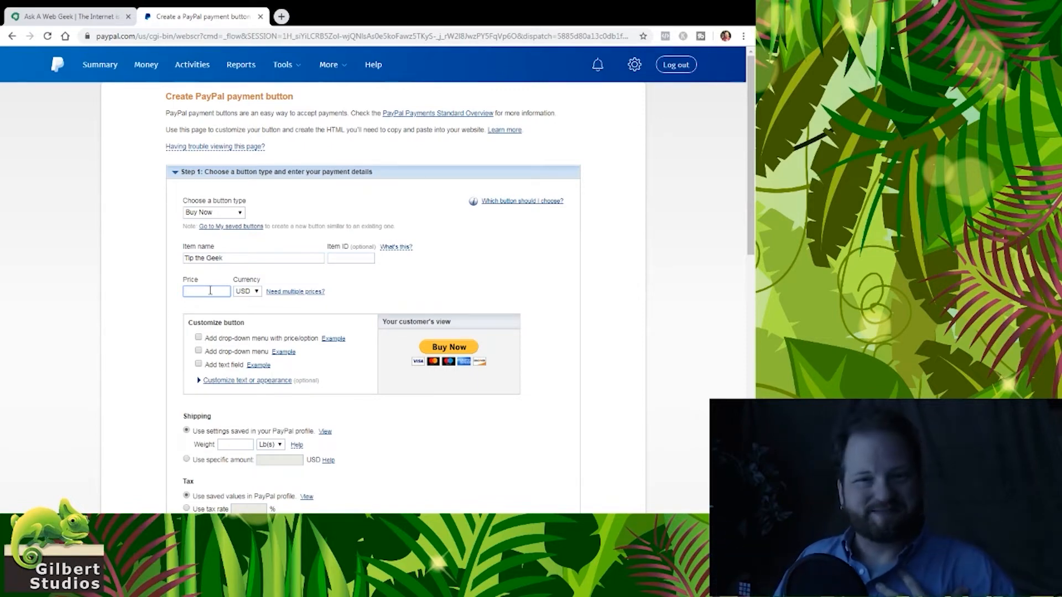
type("1")
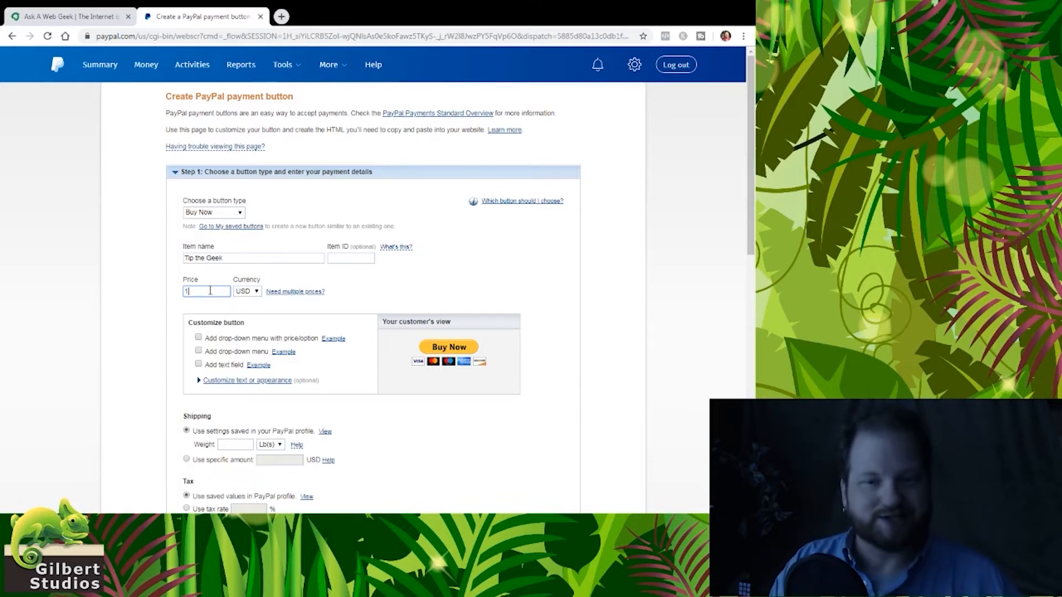
key("Tab")
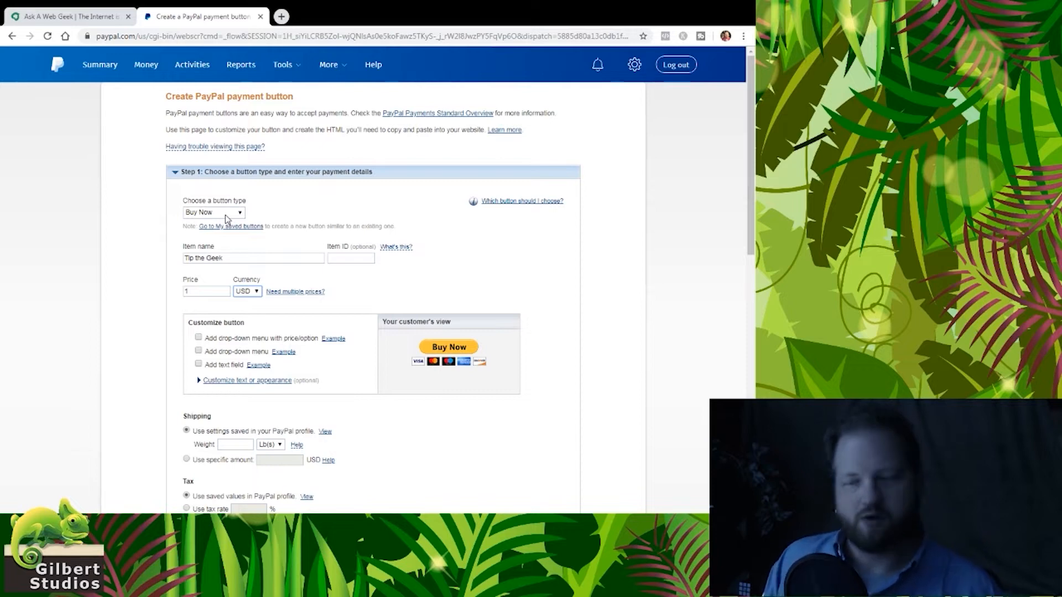
Step: Expand the button's text and appearance options and review them with the shipping, tax and merchant account settings
scroll(351, 281, "down", 1)
scroll(312, 248, "up", 1)
scroll(276, 299, "down", 2)
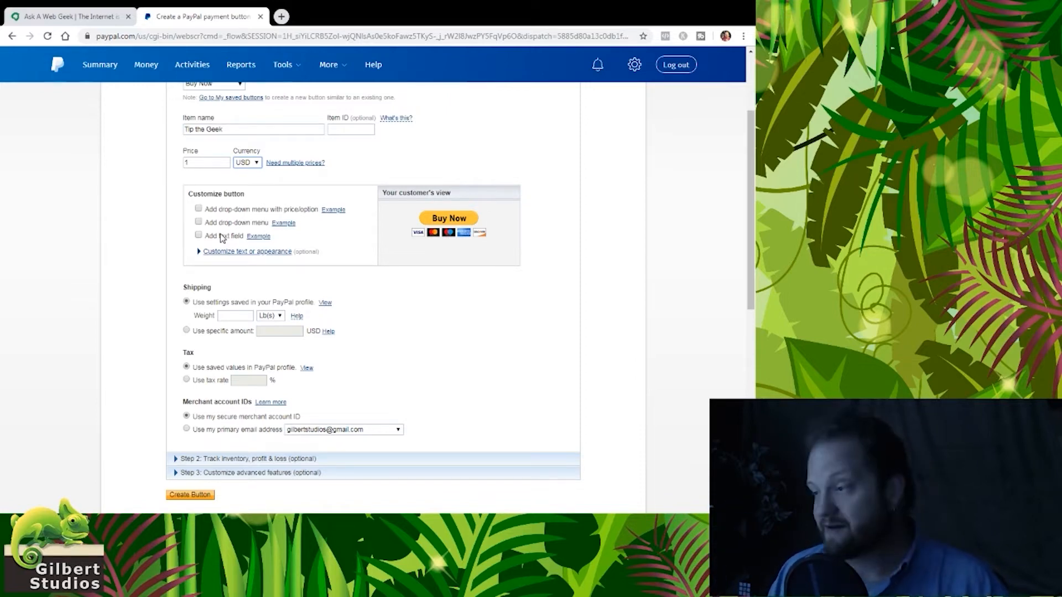
left_click(234, 255)
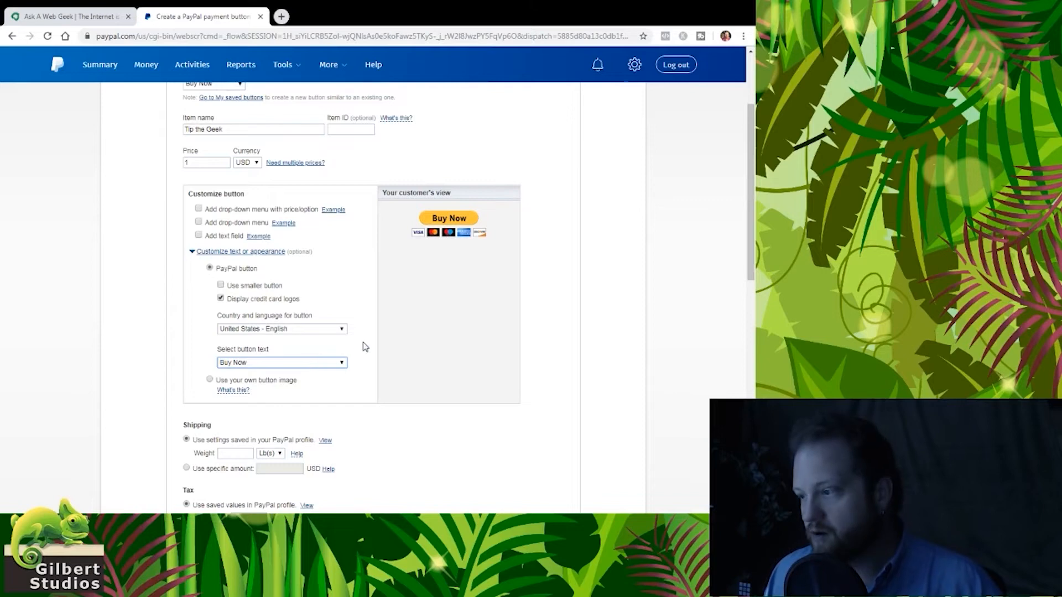
scroll(363, 346, "down", 2)
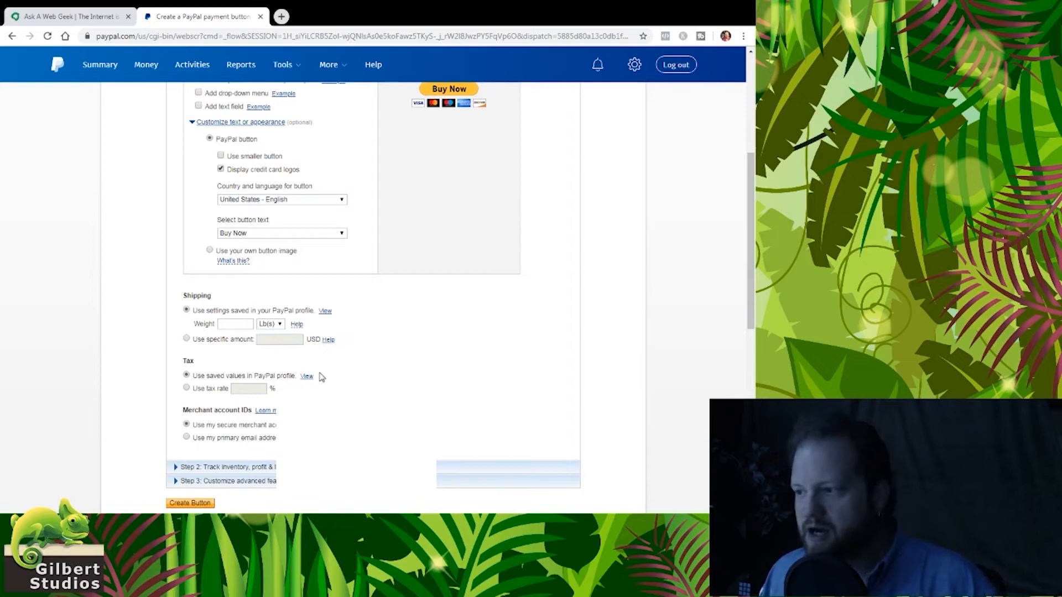
scroll(256, 313, "down", 2)
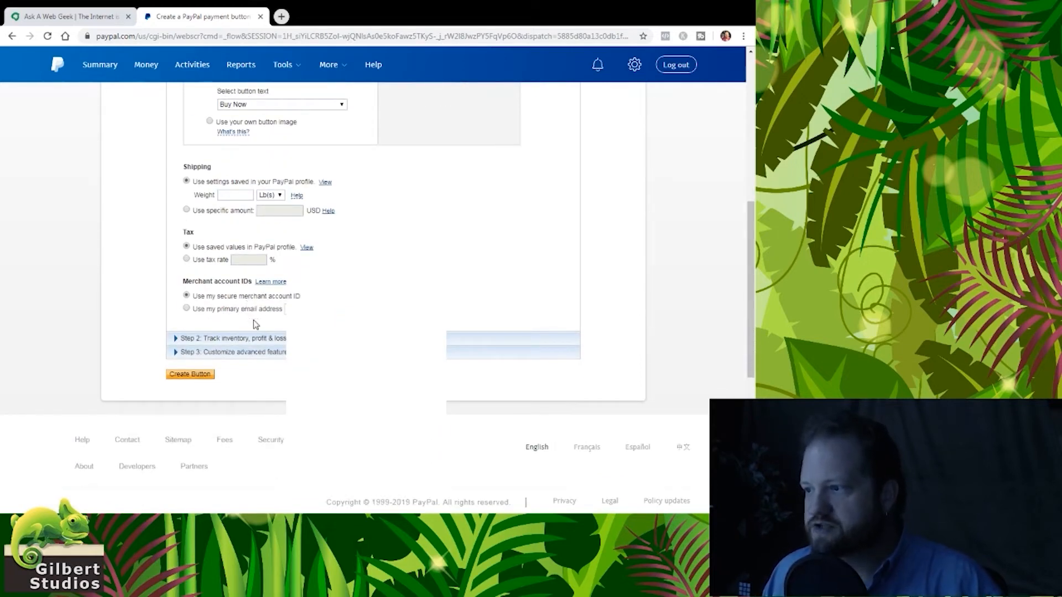
Step: Review the optional inventory, profit and loss tracking settings, rechecking the payment details in between
left_click(259, 338)
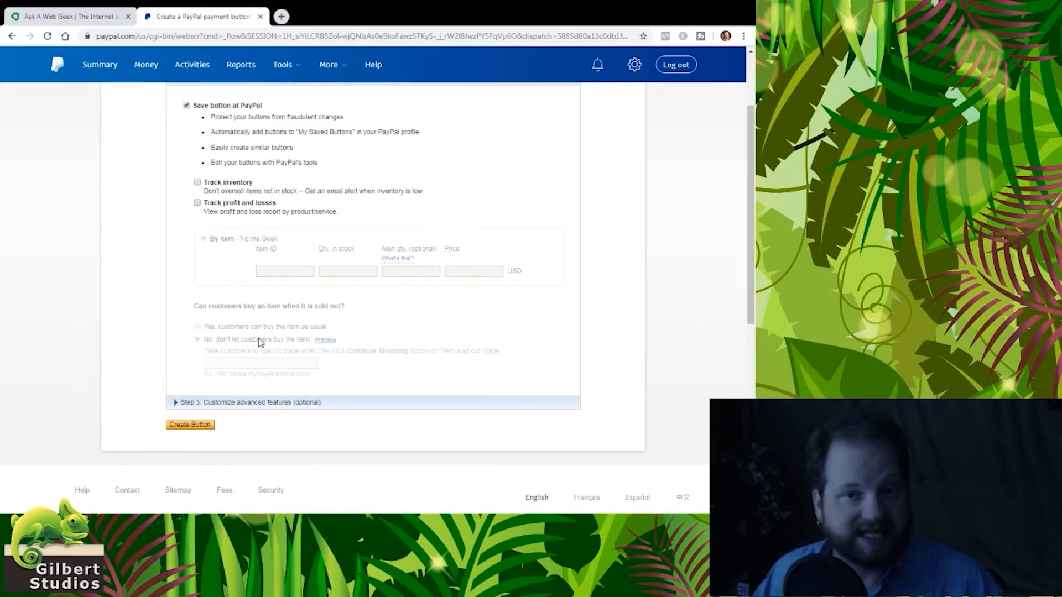
scroll(243, 346, "up", 2)
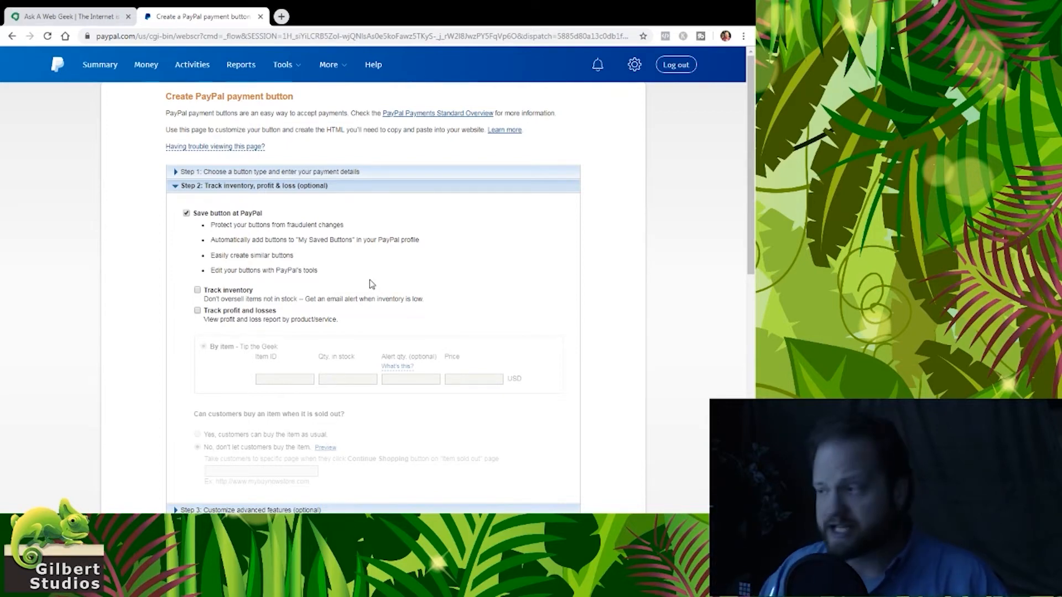
left_click(353, 172)
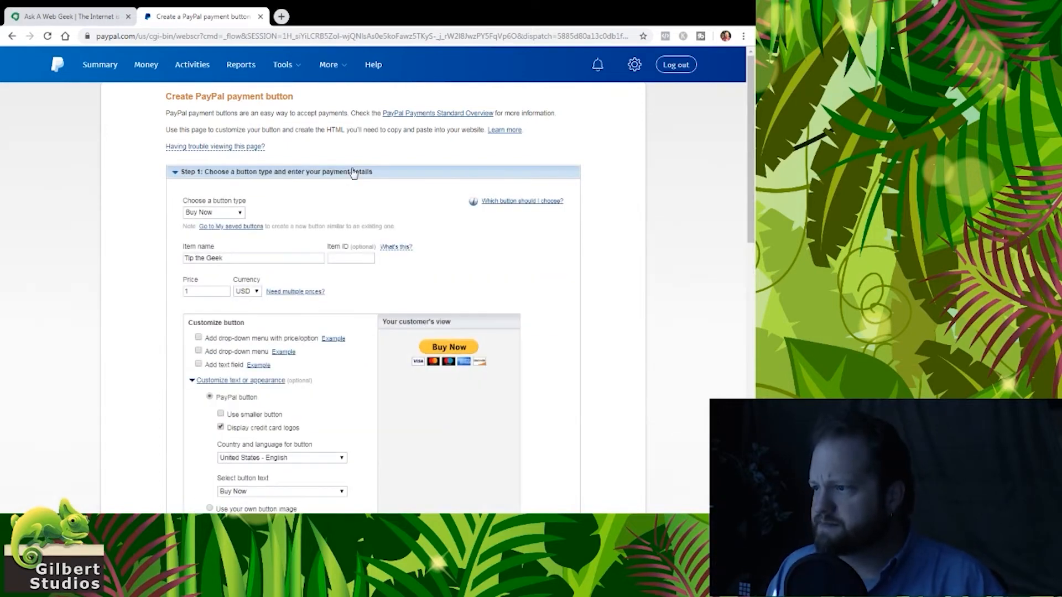
scroll(354, 173, "down", 2)
scroll(352, 193, "down", 5)
left_click(343, 359)
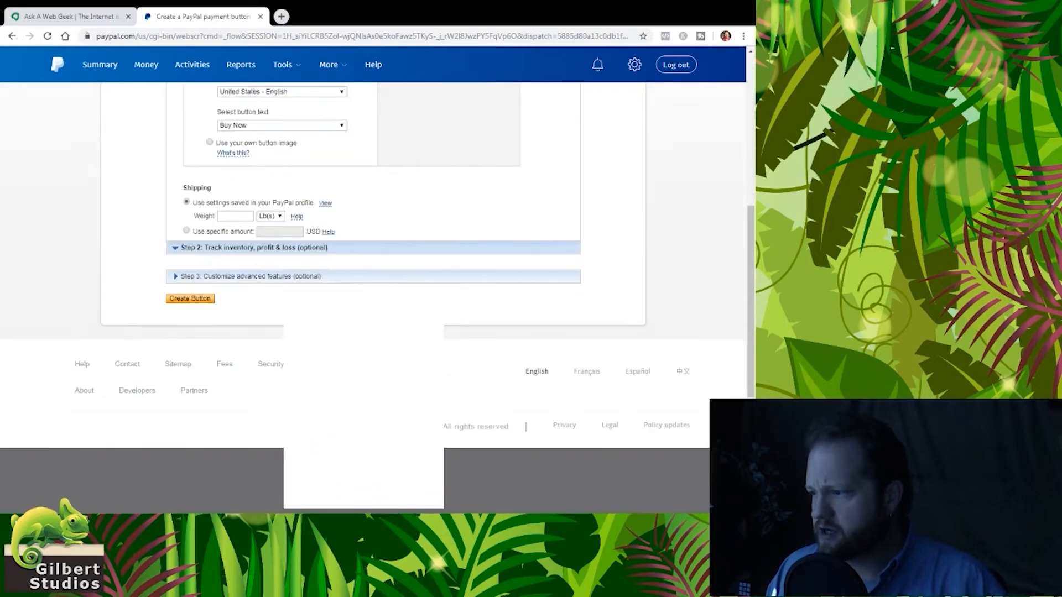
scroll(360, 366, "up", 1)
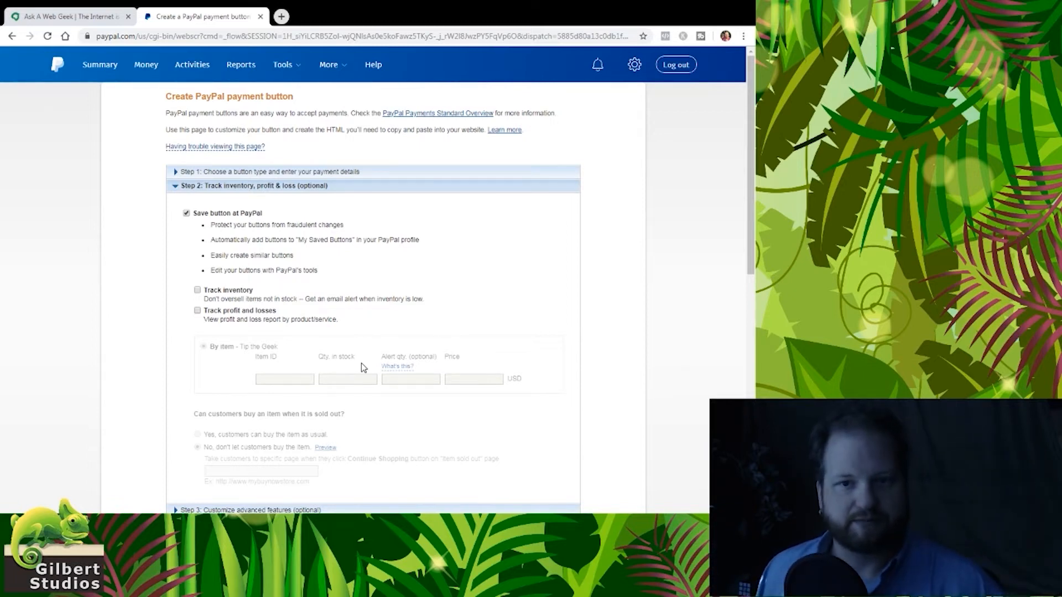
Step: Expand the button's optional advanced features and let customers change order quantities
scroll(360, 293, "down", 3)
left_click(279, 386)
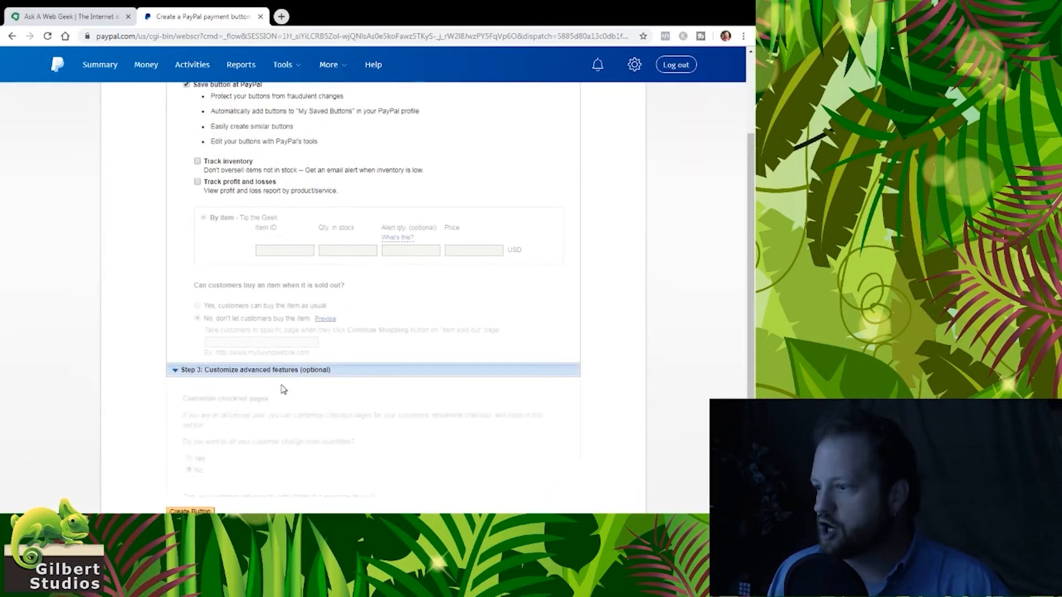
scroll(281, 387, "down", 5)
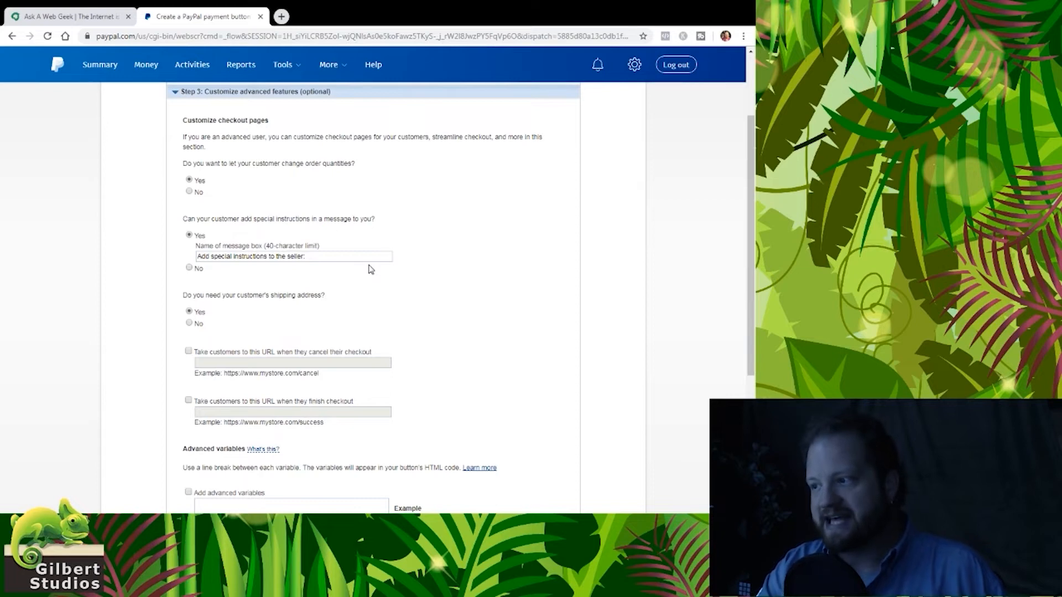
Step: Rename the special instructions message box to "Add a word of encouragement for the Geek"
left_click(349, 259)
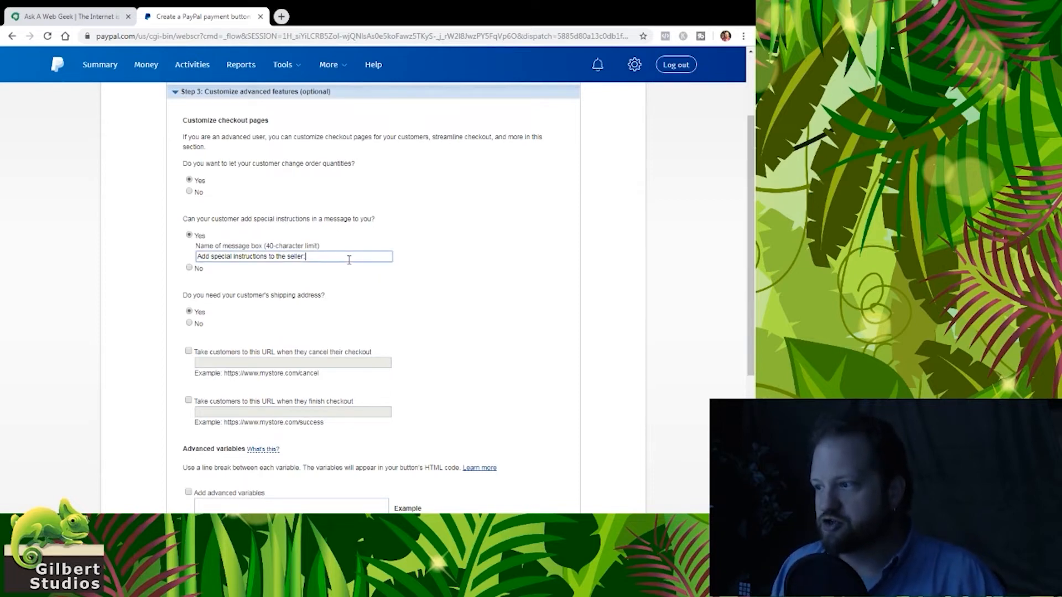
left_click_drag(349, 260, 163, 266)
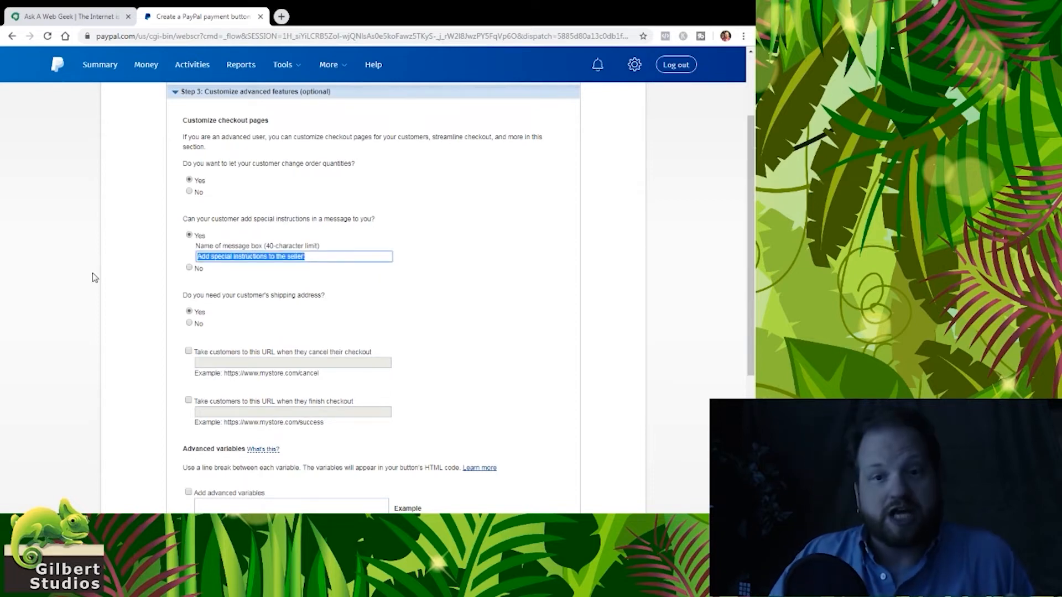
type("Add a")
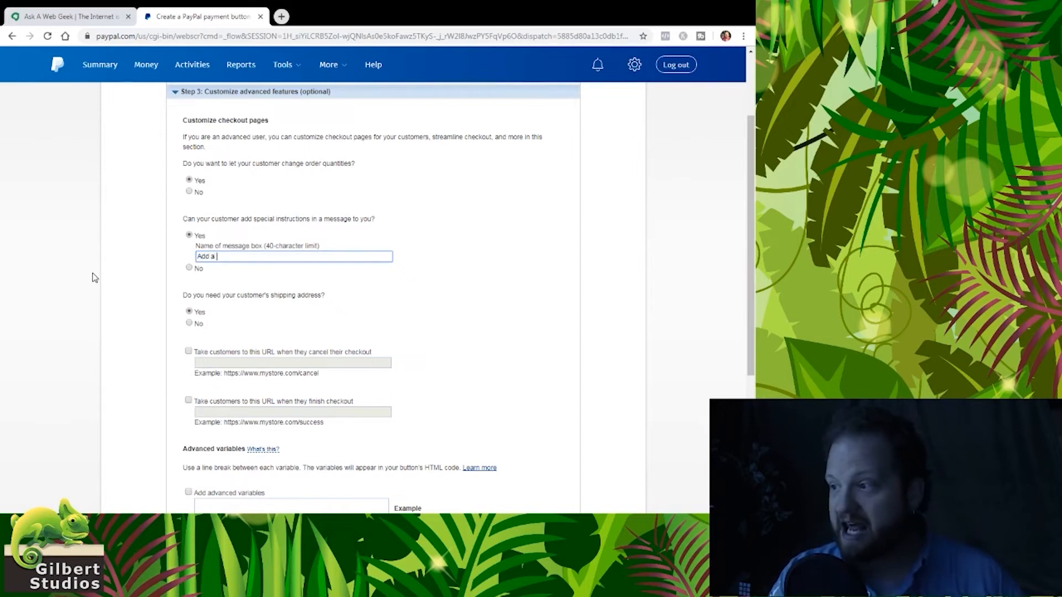
type(" word of encour")
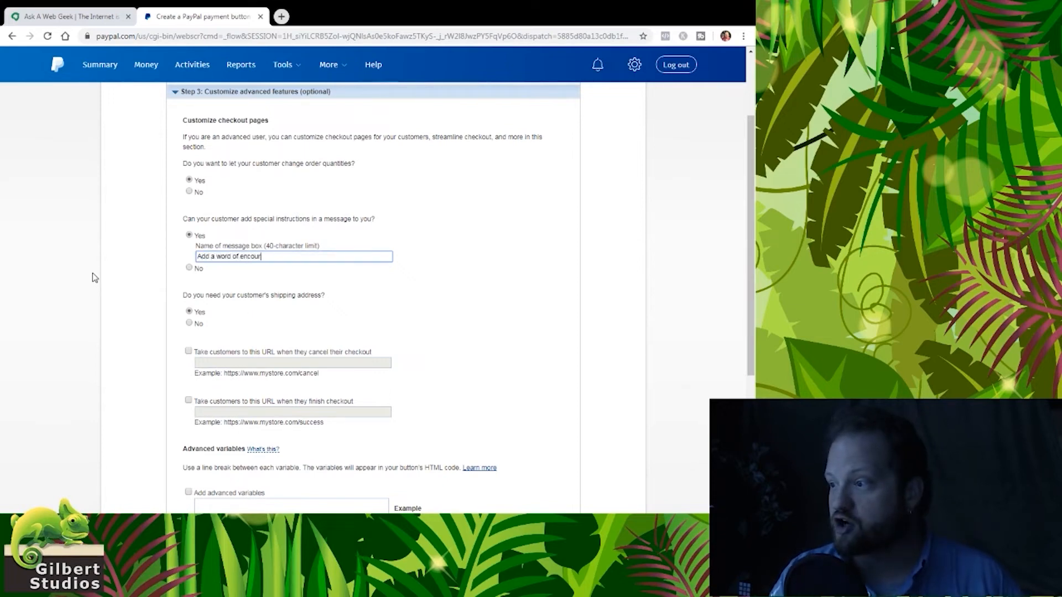
type("agement for")
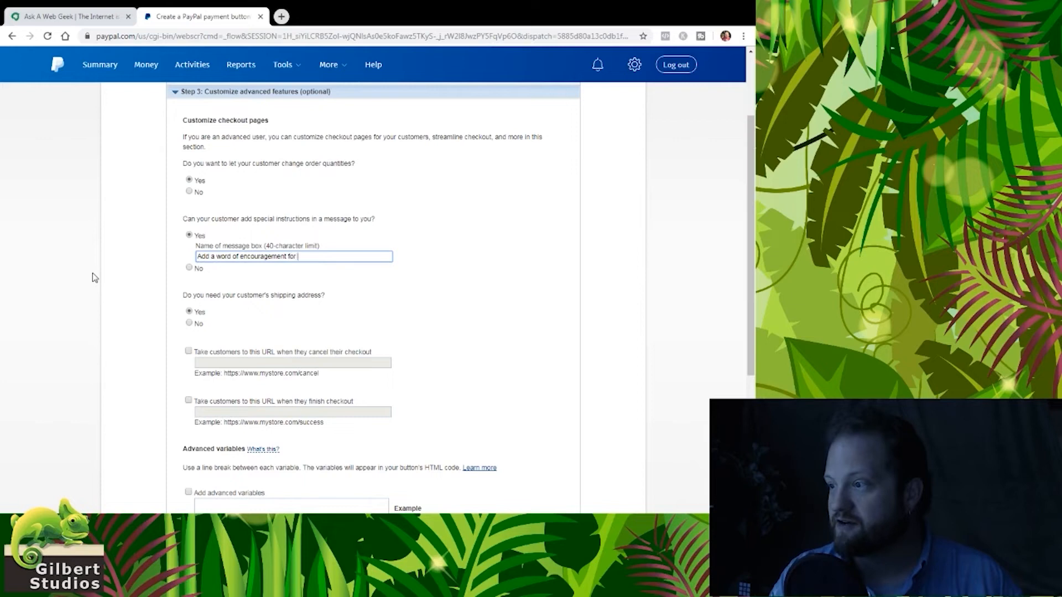
type(" the Geek")
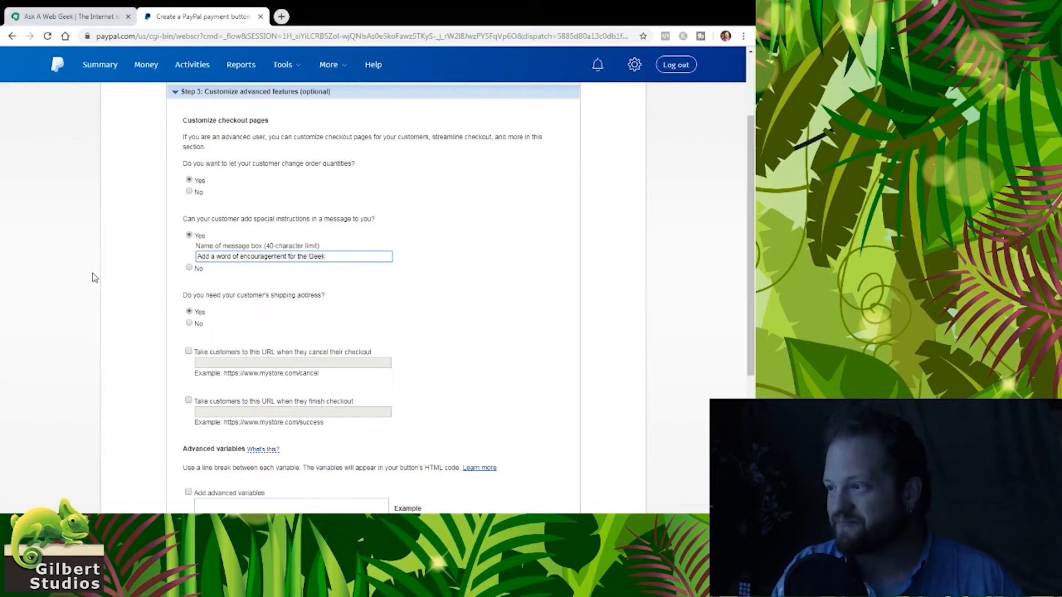
Step: Change the message box name to "Add a word of encouragement 4 the Geek!" and set the customer's shipping address as not needed
key("ctrl+Left")
key("ctrl+Left")
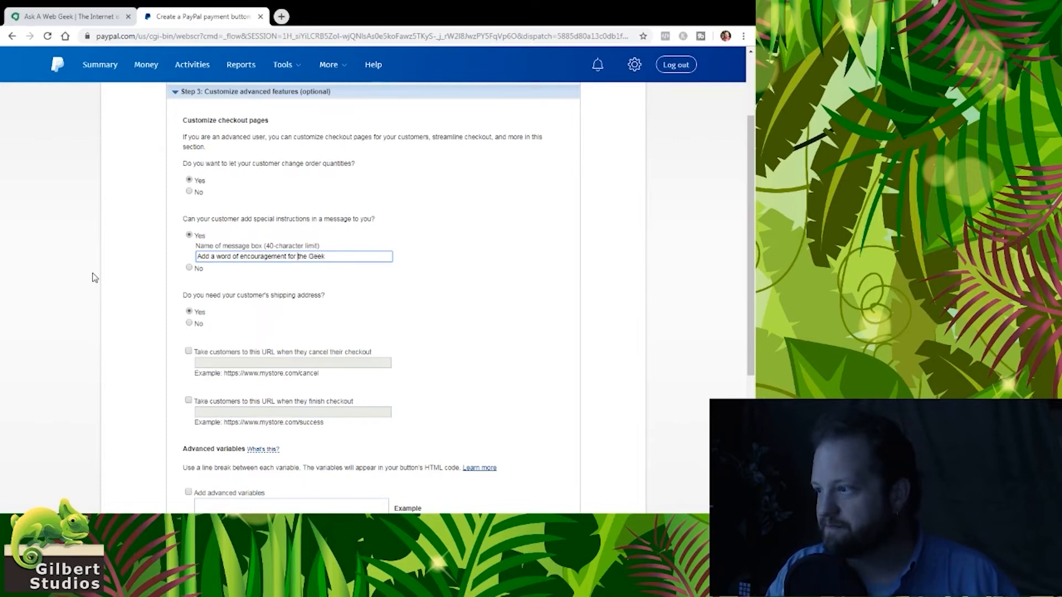
key("ctrl+shift+Left")
key("ctrl+shift+Left")
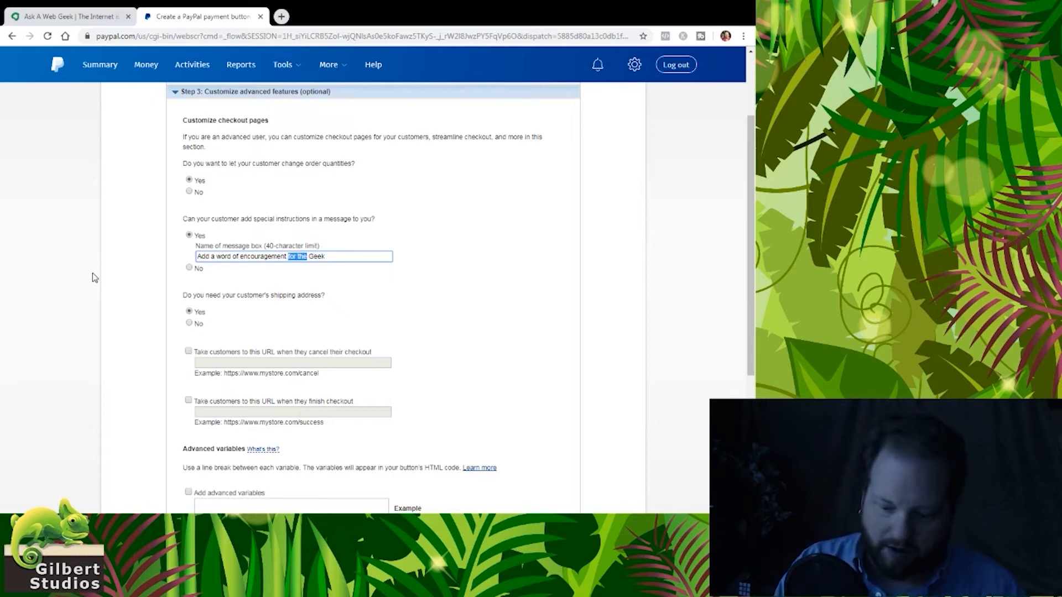
type("4 the Geek")
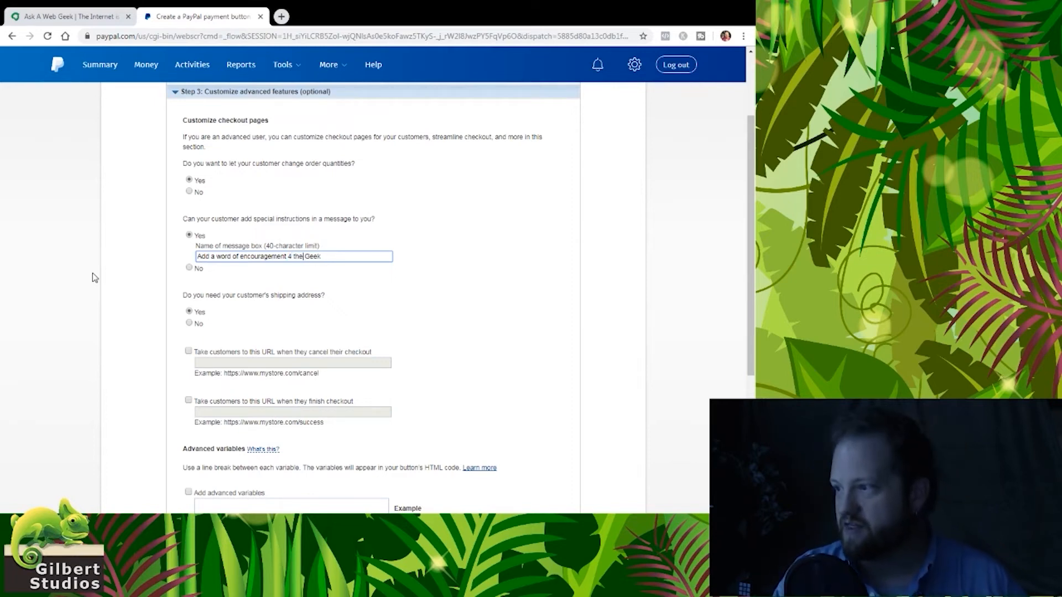
type("!")
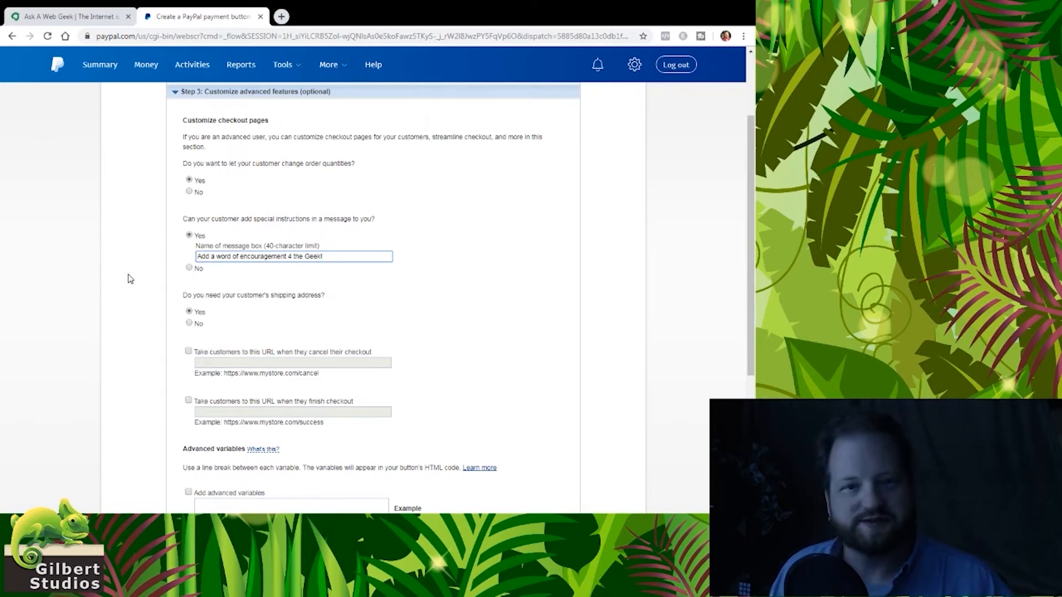
scroll(127, 290, "down", 3)
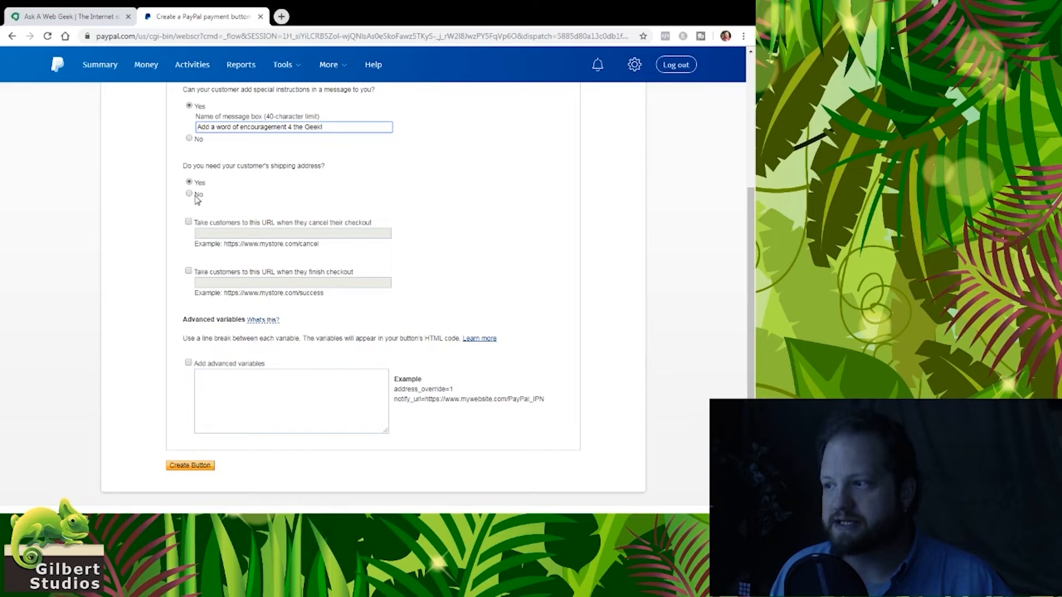
left_click(195, 197)
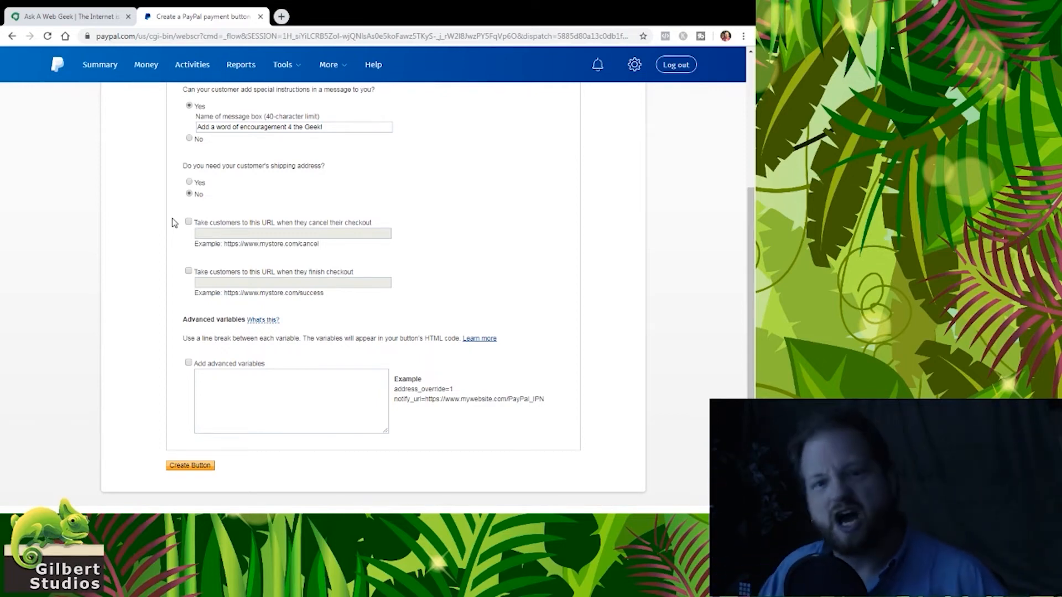
Step: Switch to the Ask A Web Geek site and open the list of pages in its WordPress dashboard
left_click(48, 20)
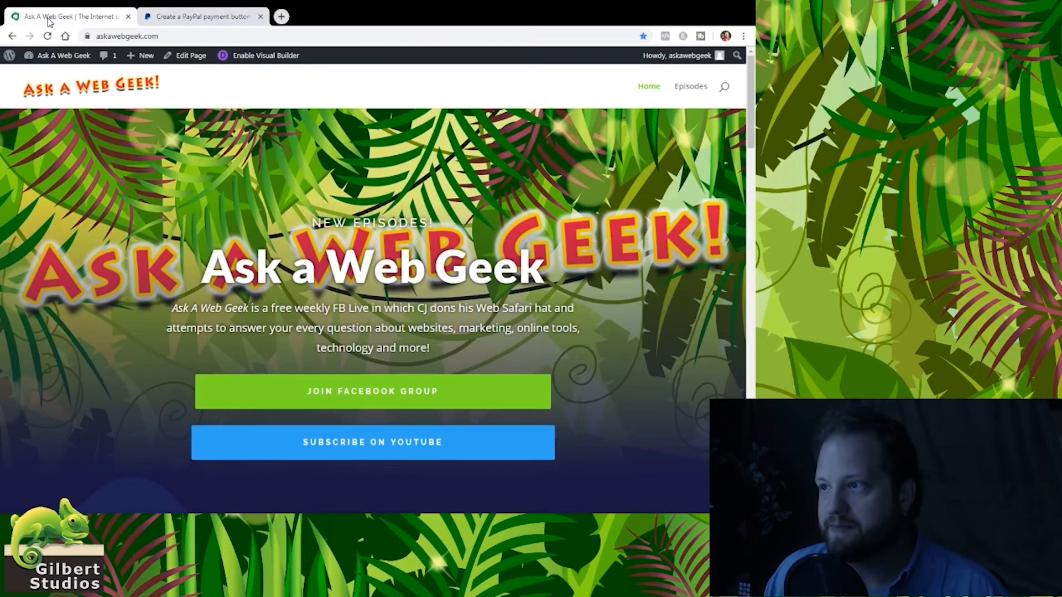
mouse_move(61, 55)
left_click(58, 80)
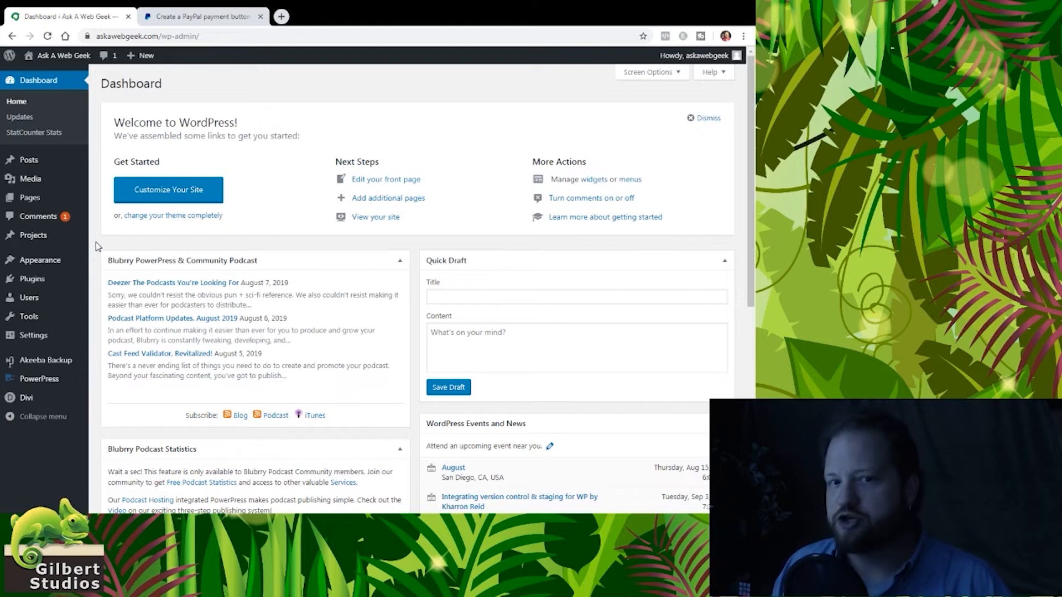
mouse_move(36, 182)
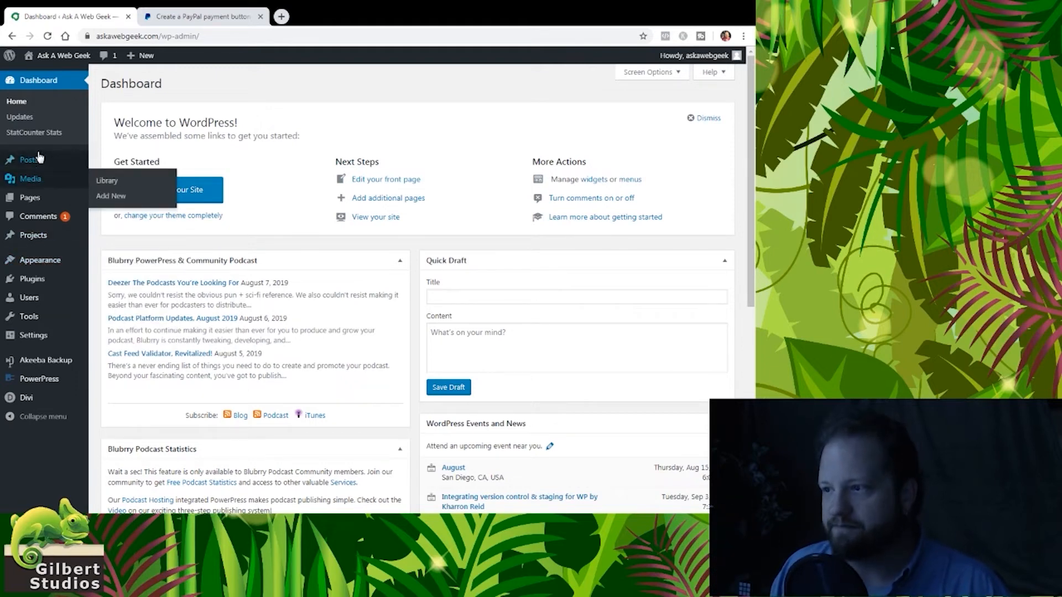
left_click(36, 203)
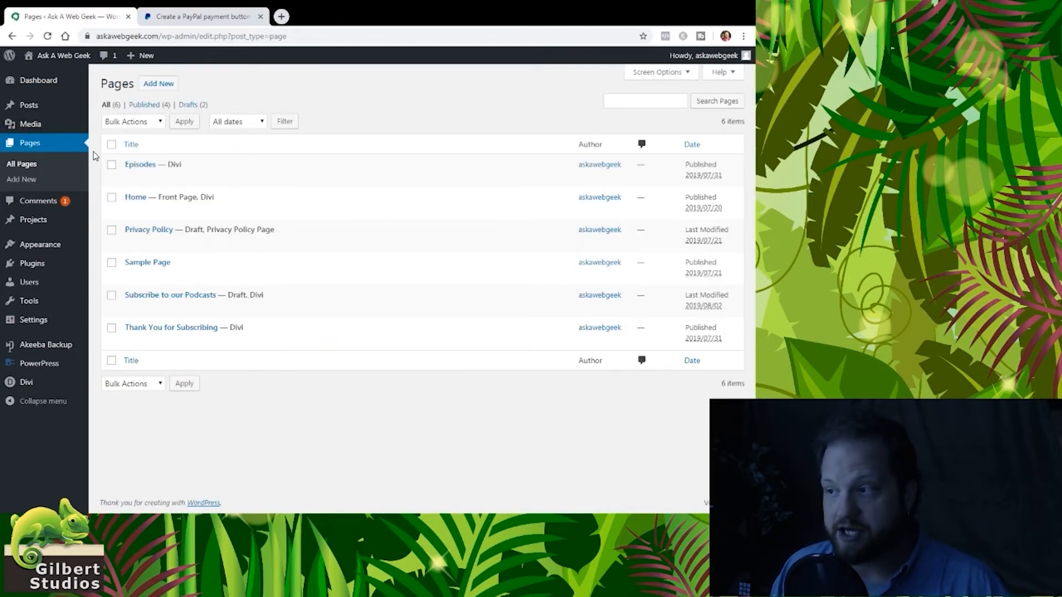
Step: Add a new page titled "PP Success"
left_click(165, 87)
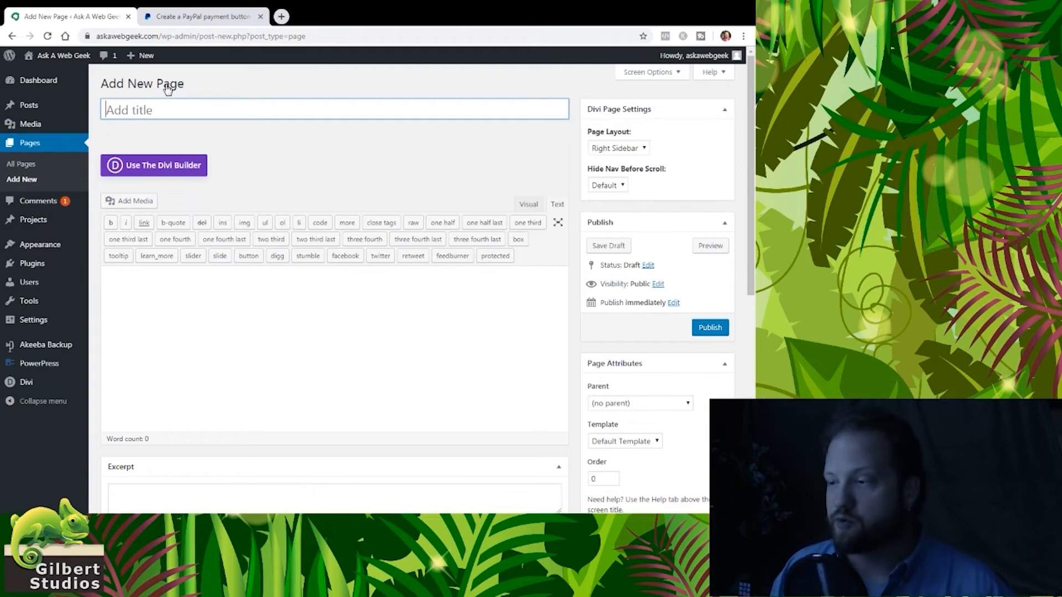
type("PP Success")
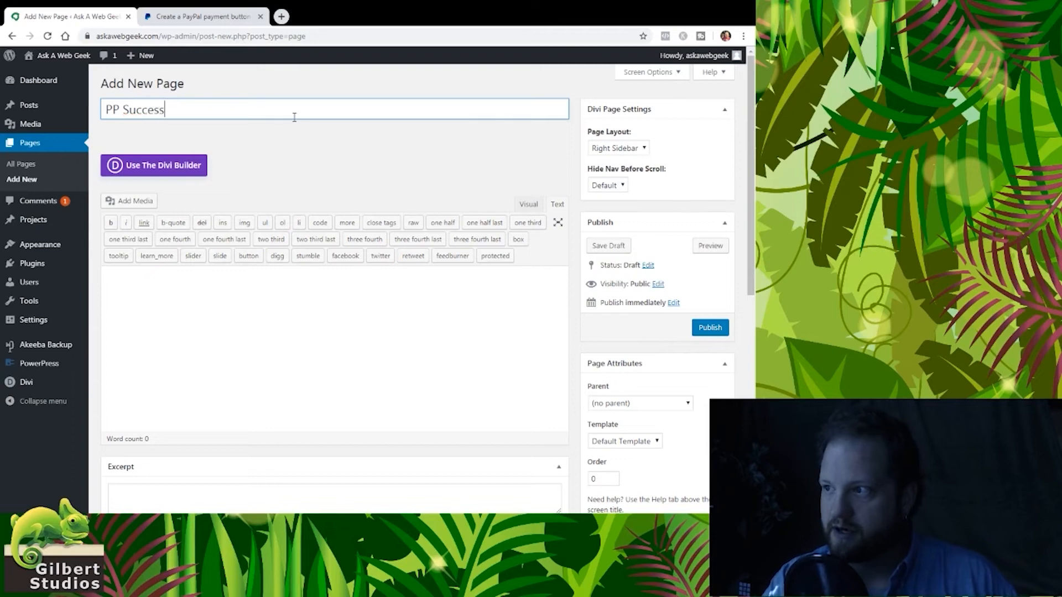
key("Tab")
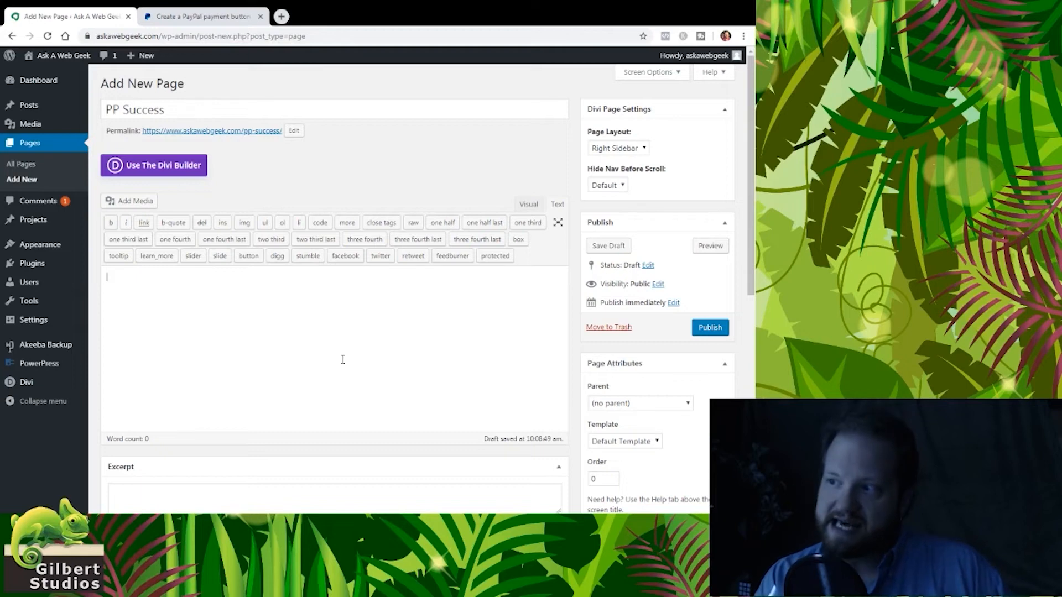
Step: Write the page body as "Your payment was successful!" and, on the next line, "You will receive an email receipt.", with the spelling corrected
type("Your payment was successful!")
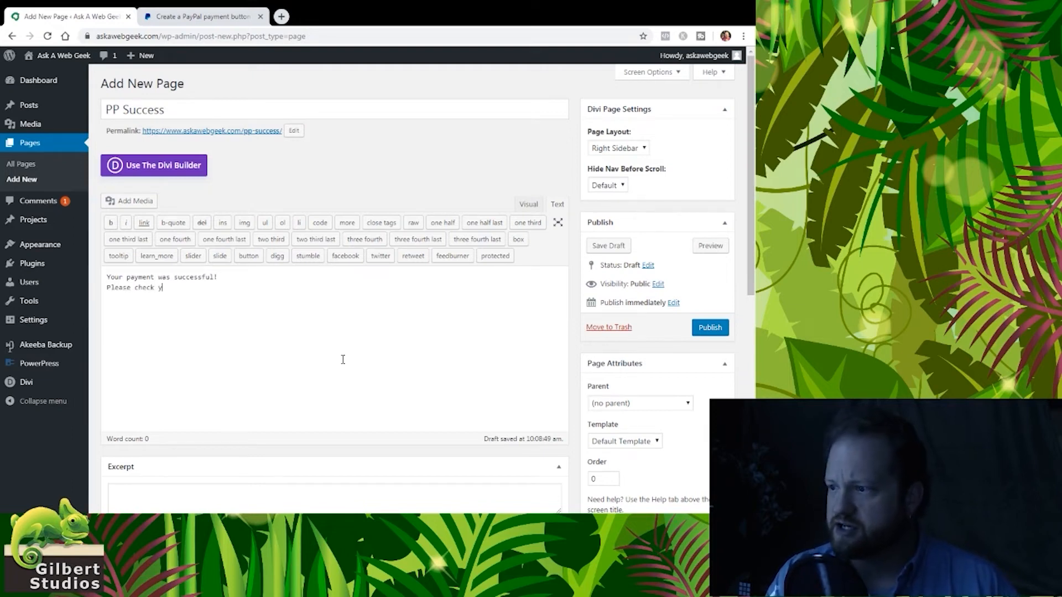
type("our email for a reipt")
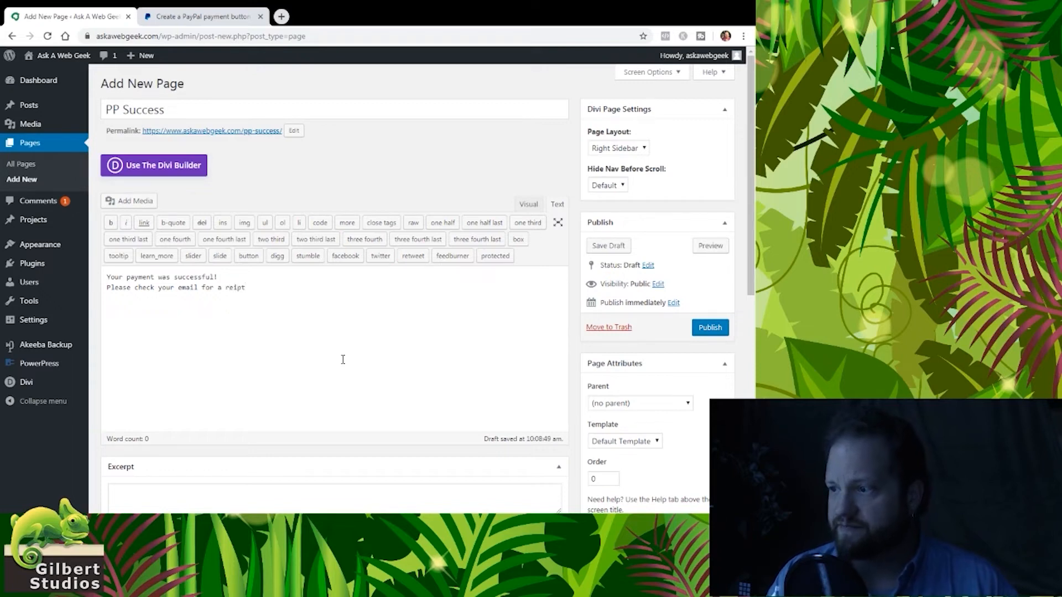
key("shift+Home")
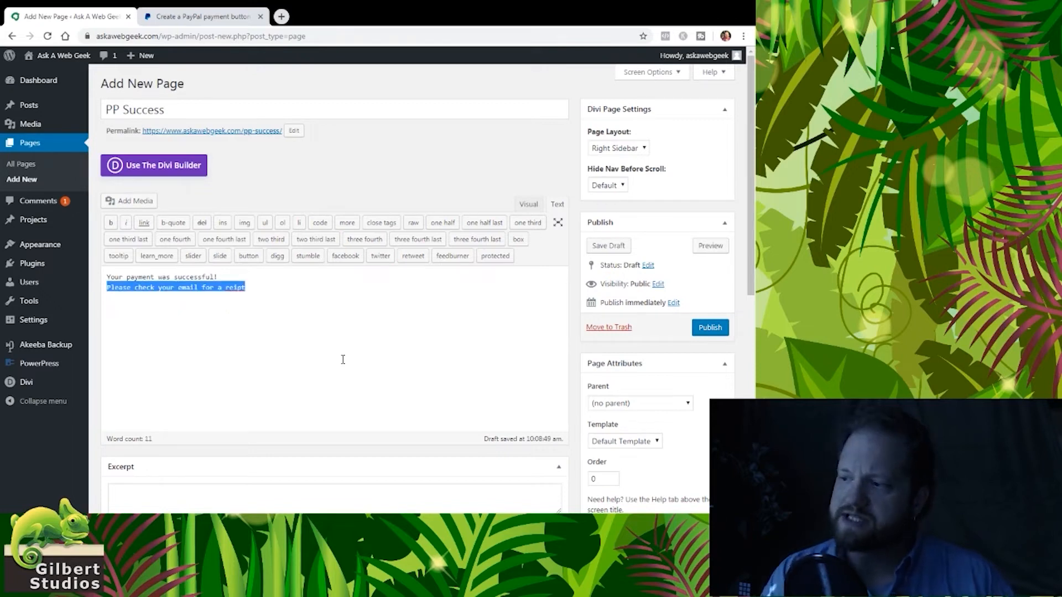
type("You")
type("receive an email")
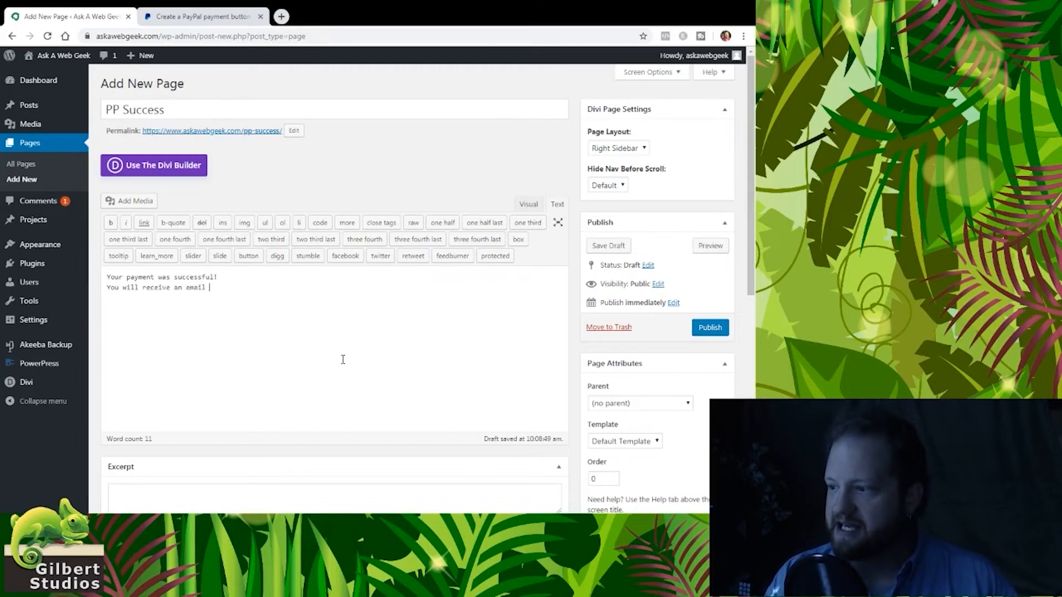
key("BackSpace")
key("BackSpace")
type("reci")
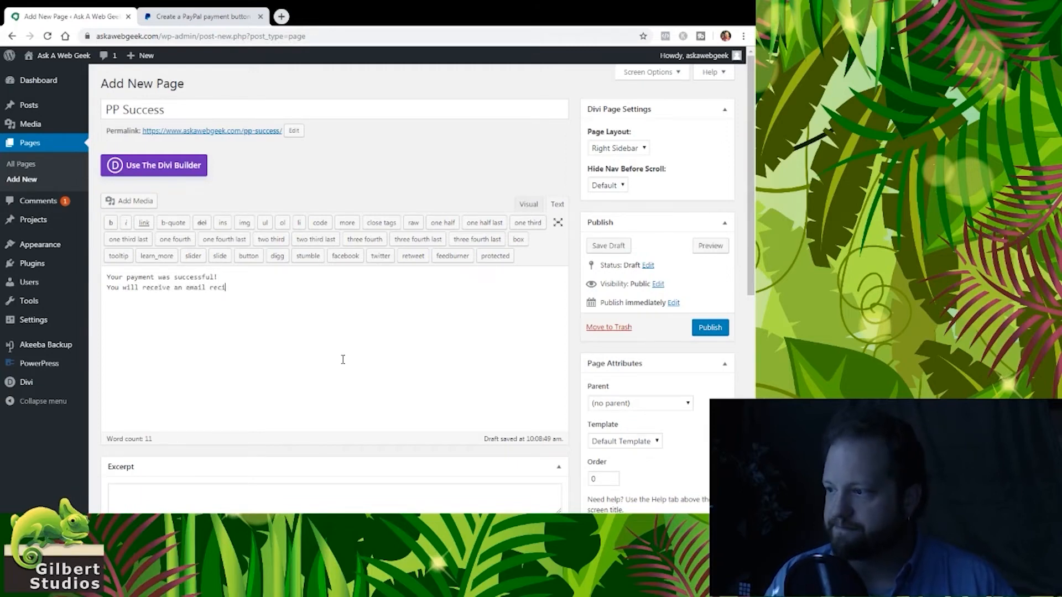
type("ept.")
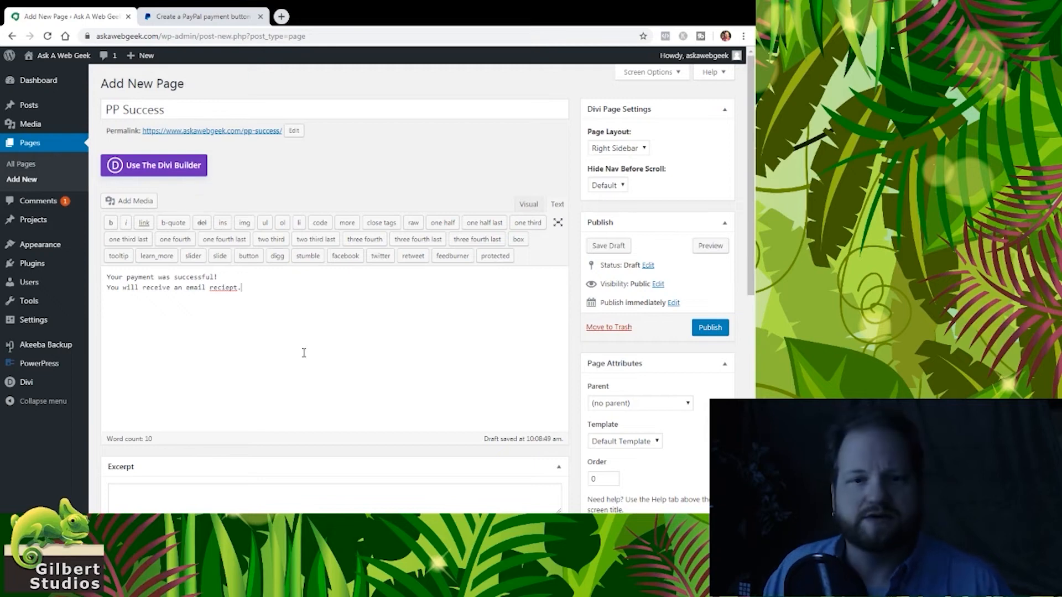
right_click(227, 285)
left_click(246, 297)
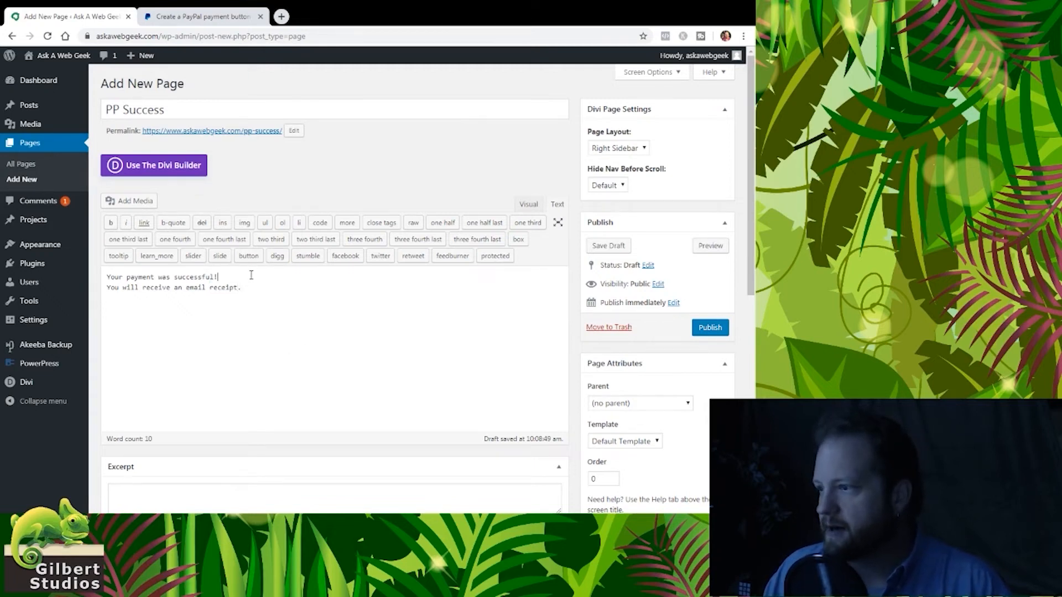
Step: Switch the page content to visual editing and format the payment message as Heading 1
left_click(528, 204)
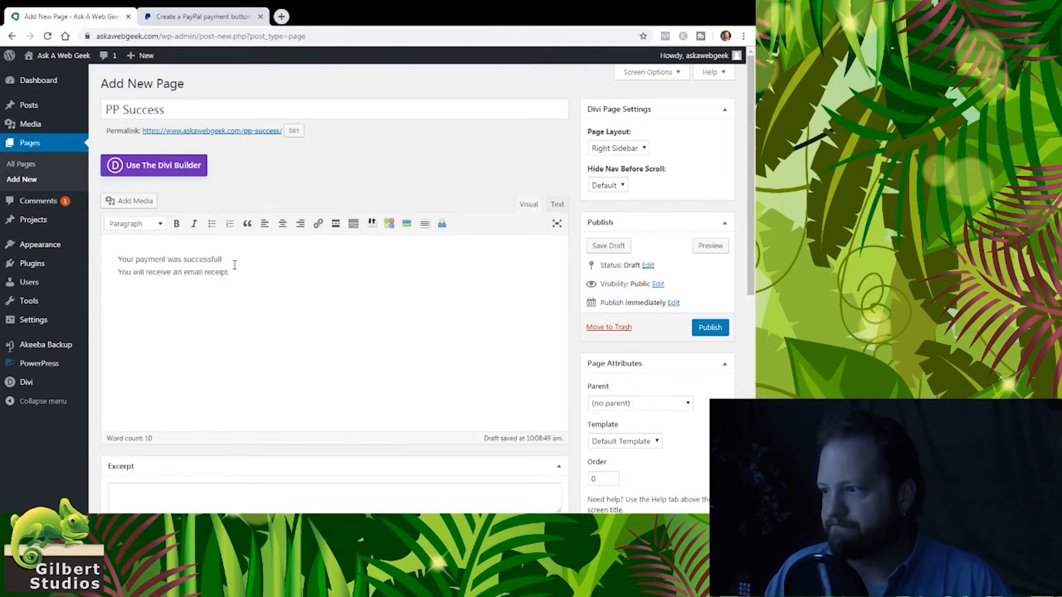
left_click_drag(230, 272, 151, 256)
left_click(128, 250)
key("End")
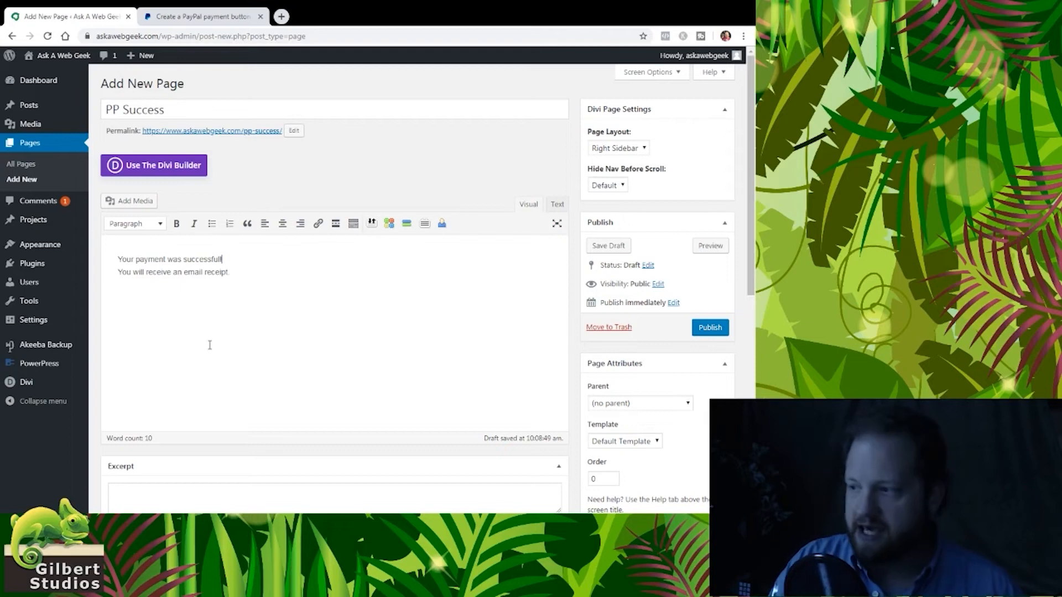
key("shift+Home")
left_click(157, 224)
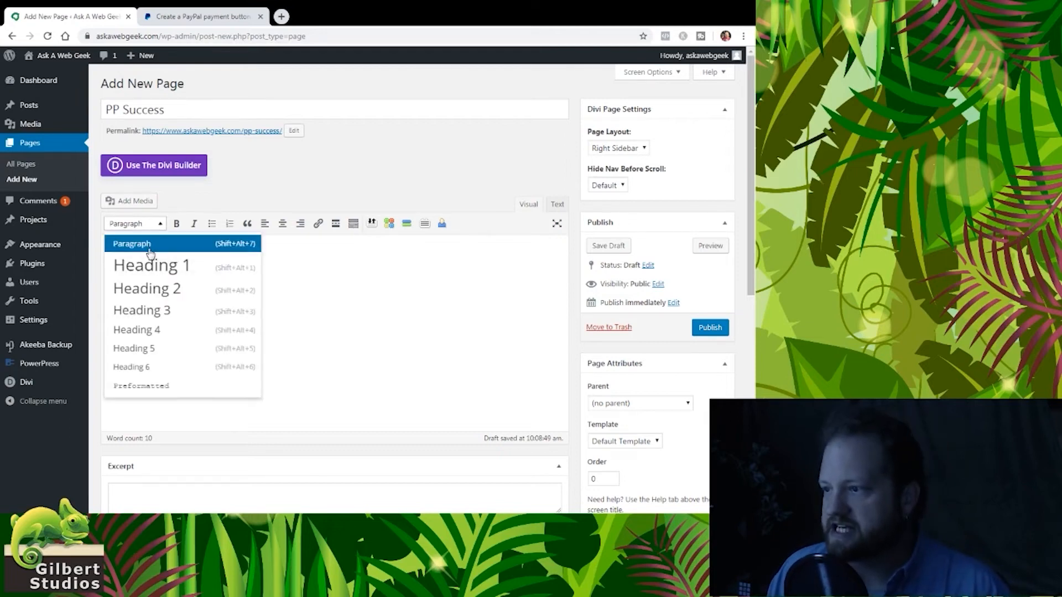
left_click(148, 267)
Step: Separate the email receipt line from the heading and format it as an italic Paragraph
left_click(363, 271)
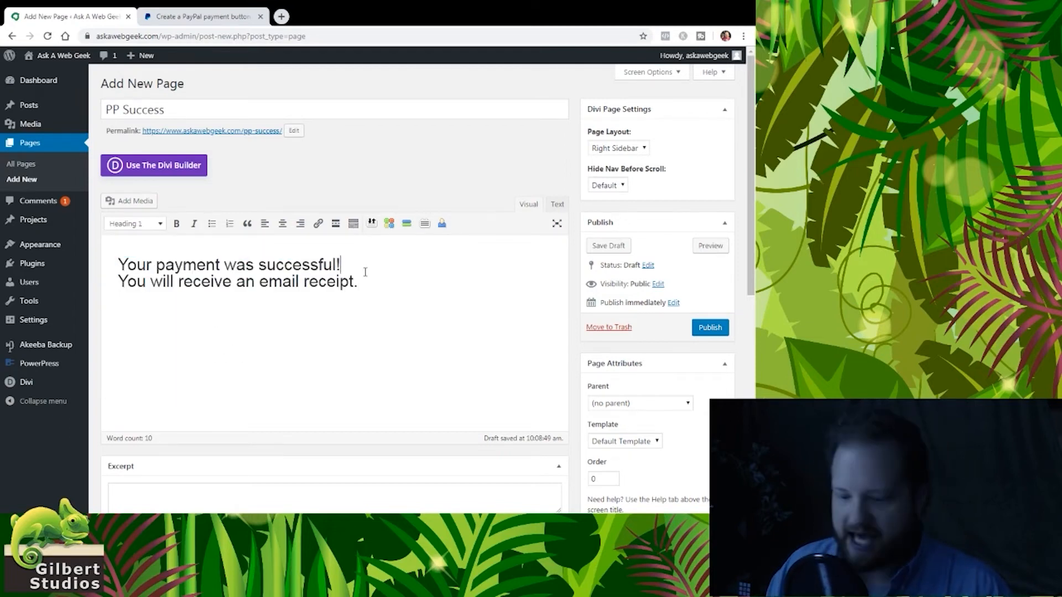
key("Delete")
key("shift+End")
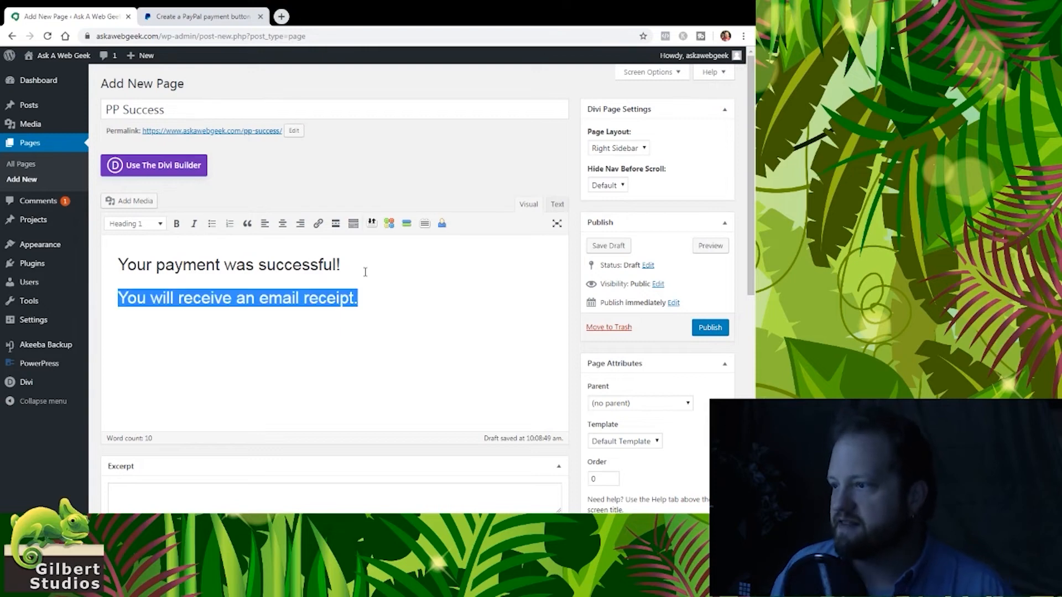
left_click(144, 224)
left_click(133, 239)
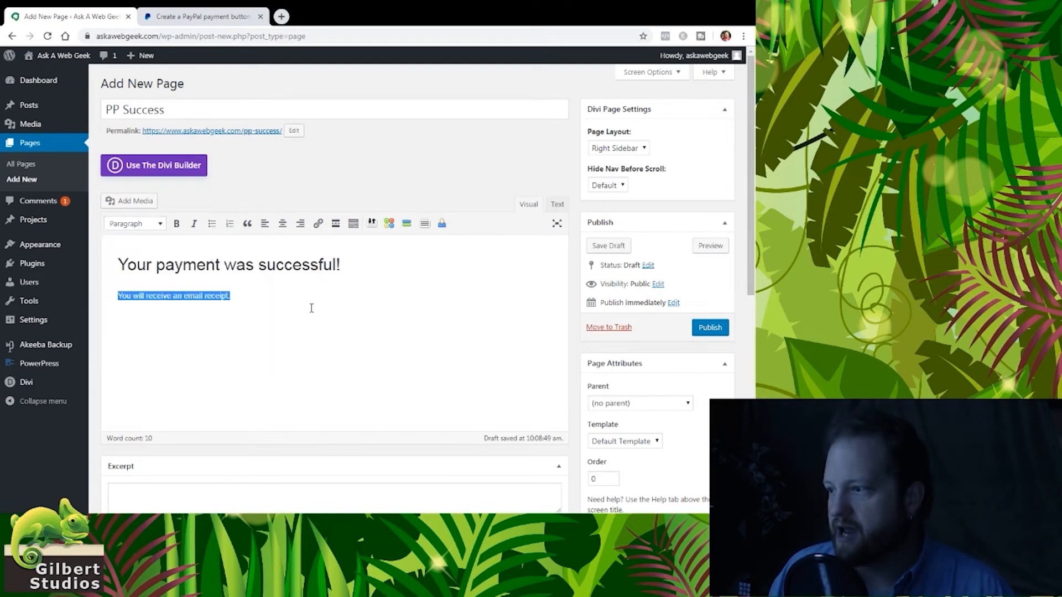
key("ctrl+i")
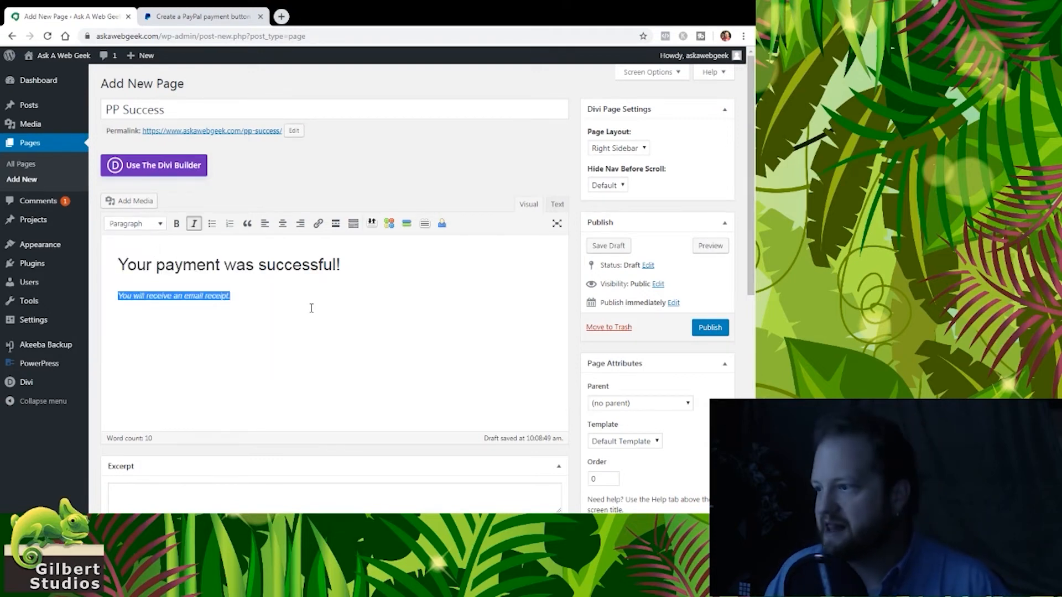
Step: Set the PP Success page's layout to No Sidebar and publish the page
left_click(507, 281)
scroll(459, 325, "down", 8)
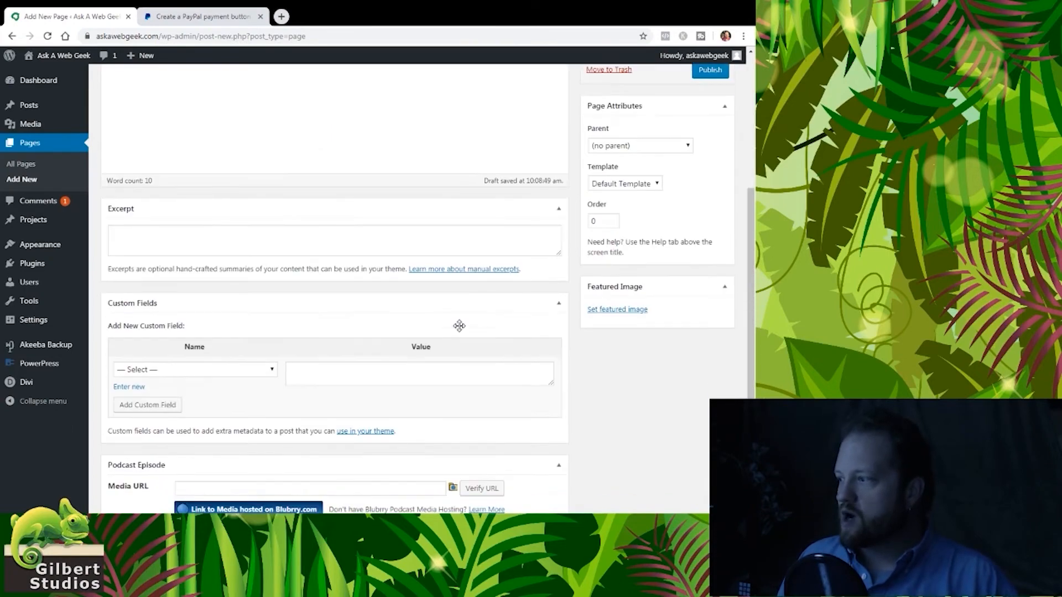
scroll(457, 325, "up", 8)
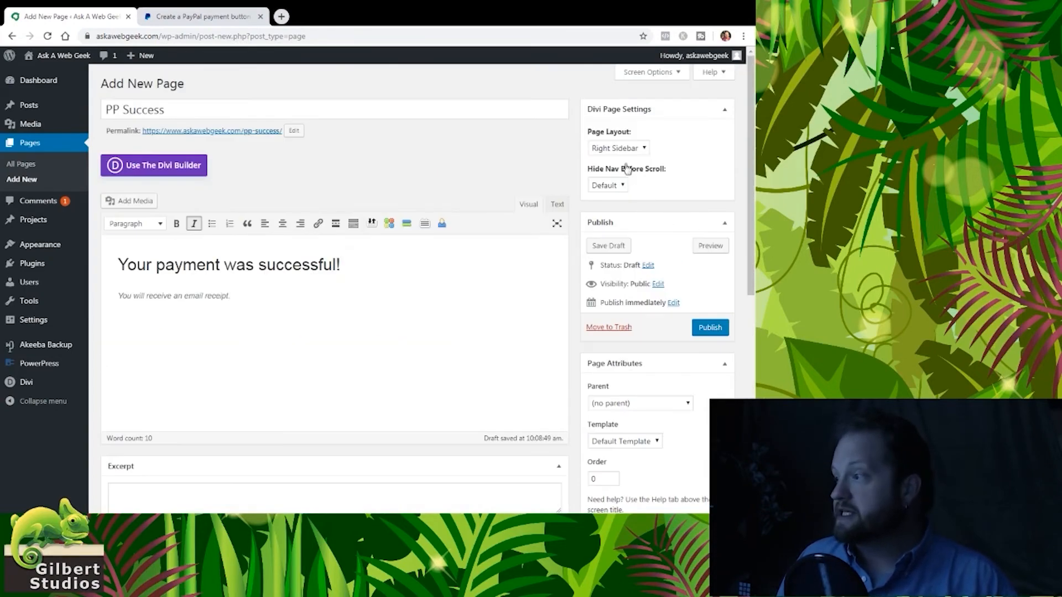
left_click(617, 184)
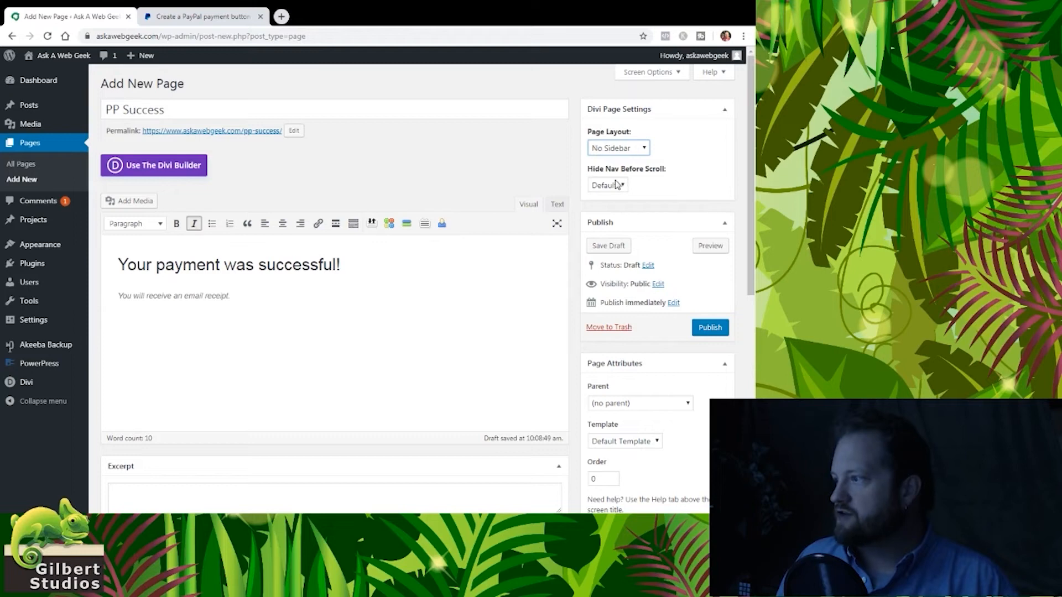
left_click(715, 330)
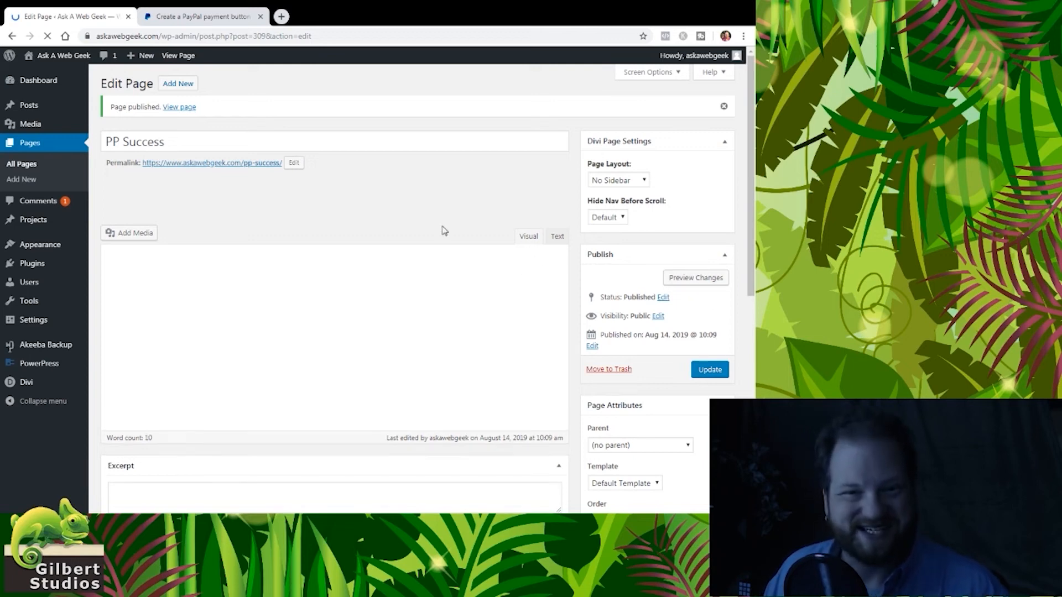
Step: Open the published PP Success page in a separate tab and copy its full address
middle_click(261, 165)
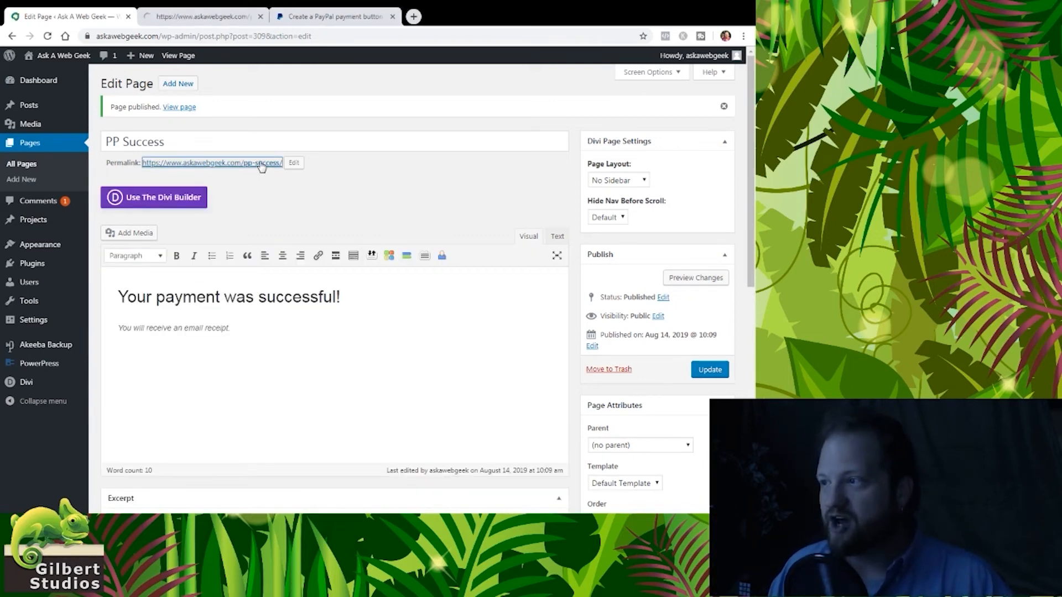
left_click(197, 19)
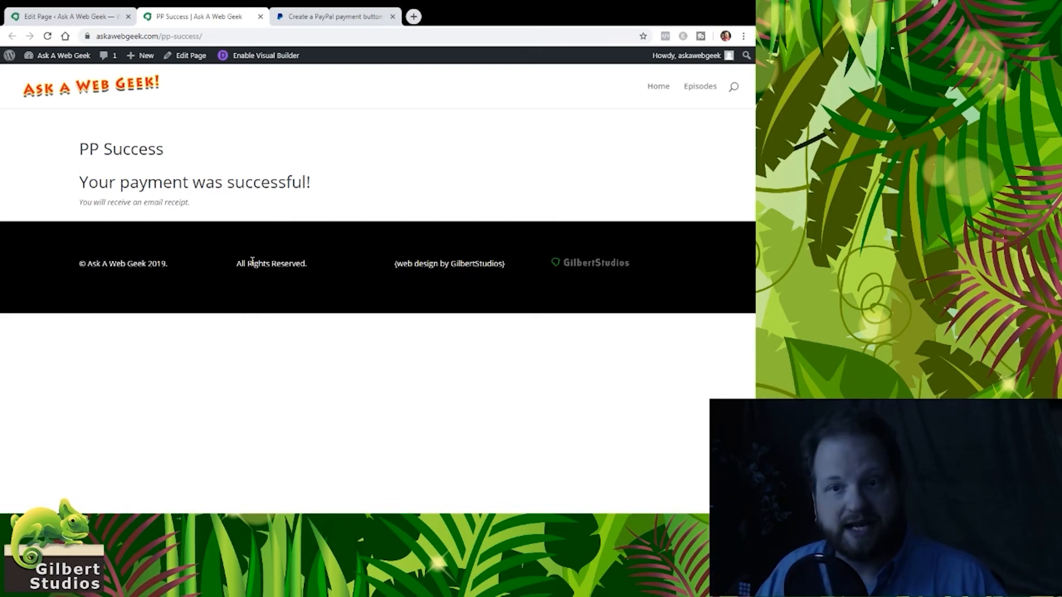
left_click(285, 34)
key("ctrl+c")
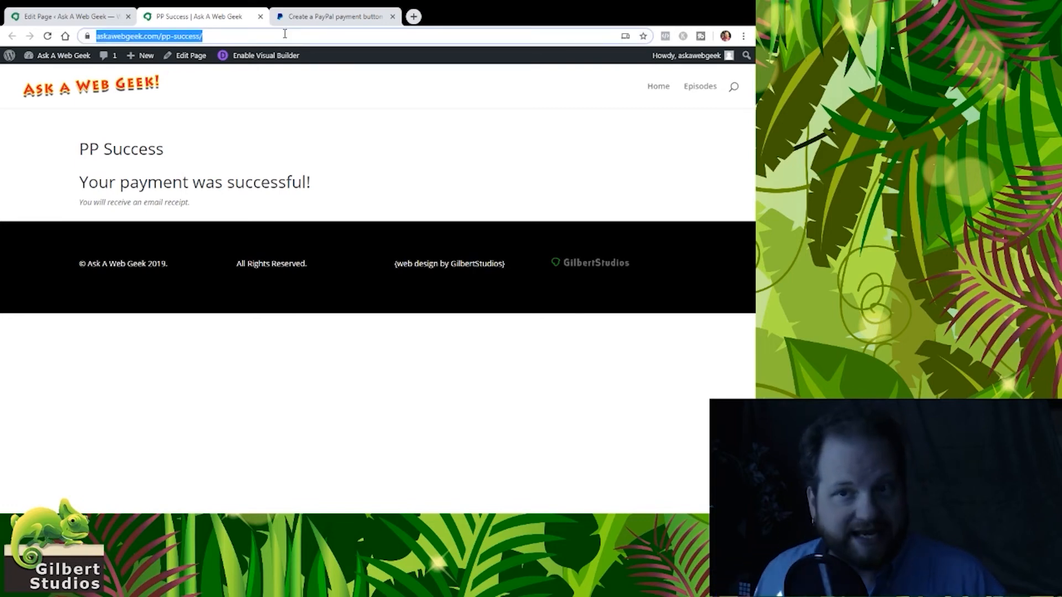
left_click(308, 21)
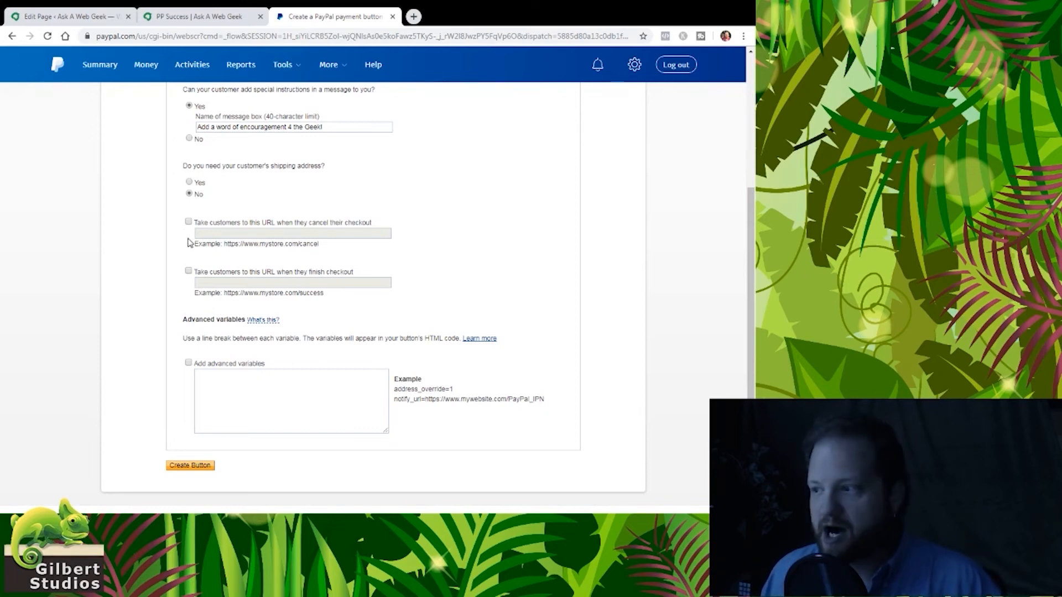
left_click(188, 271)
left_click(211, 281)
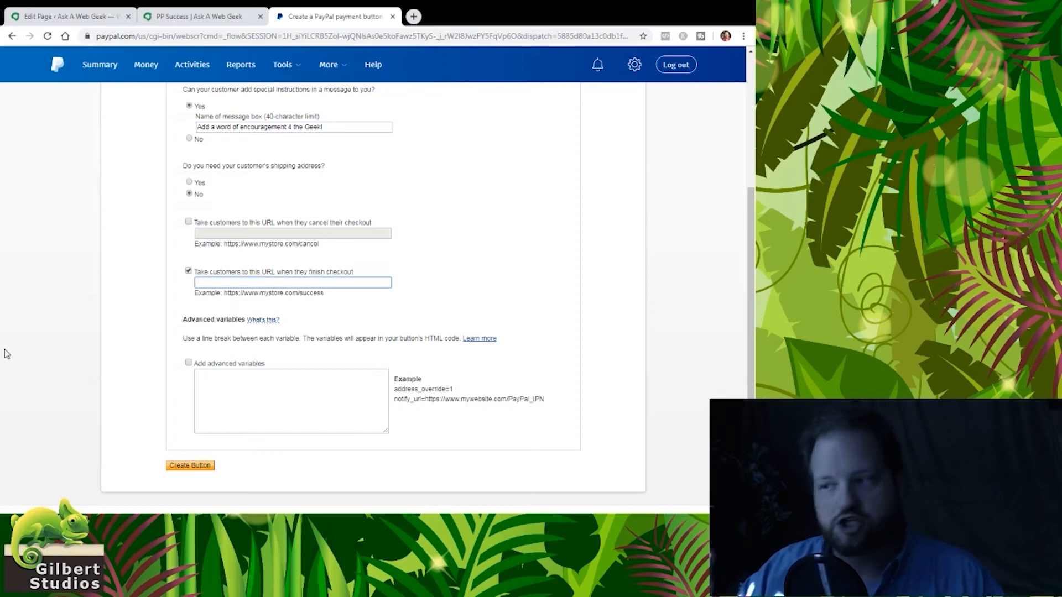
key("ctrl+v")
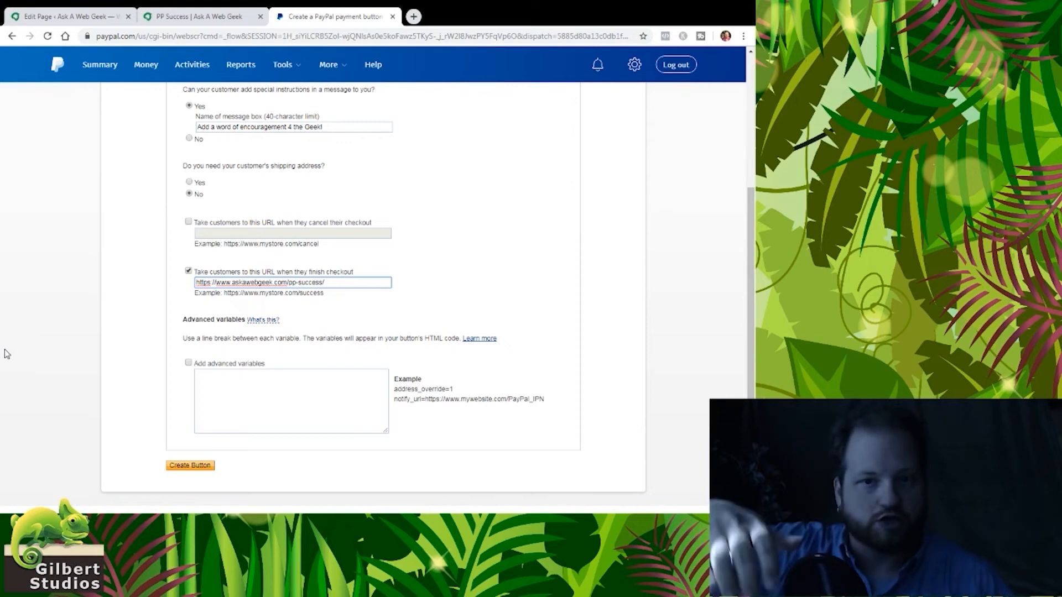
left_click(241, 16)
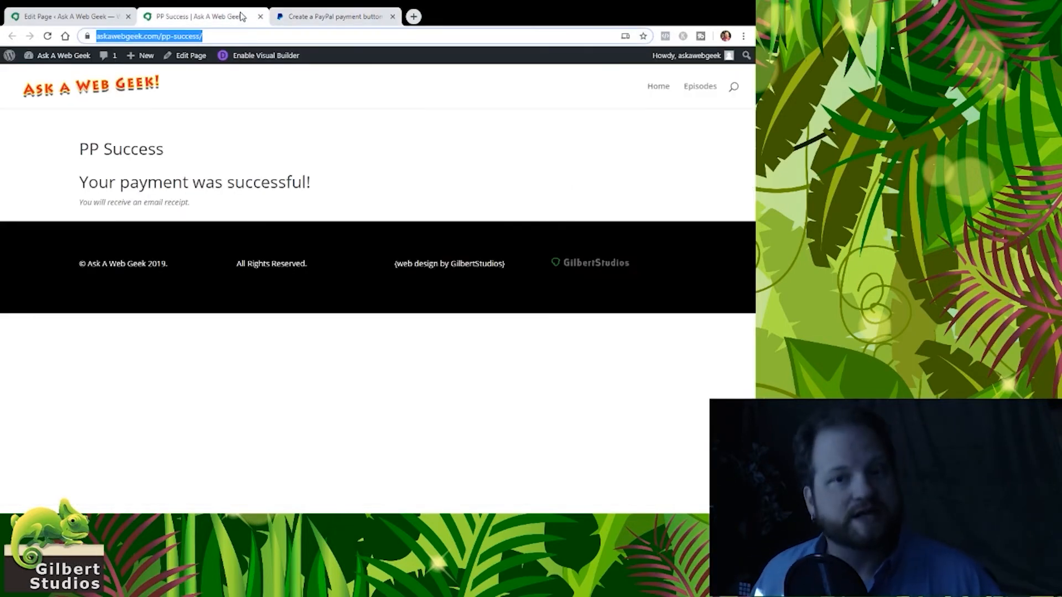
left_click(363, 16)
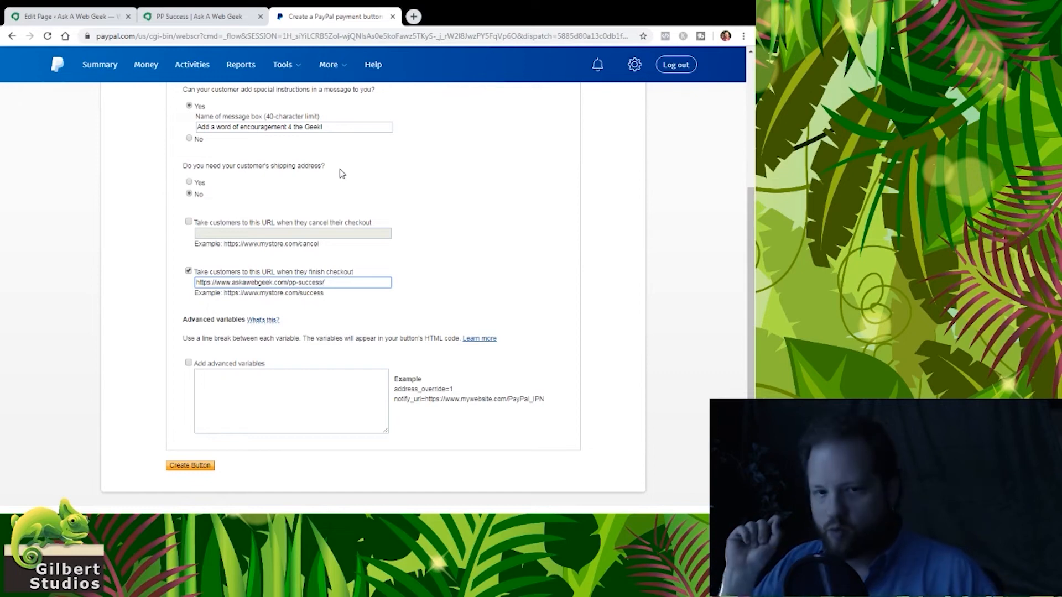
left_click(191, 18)
left_click(187, 36)
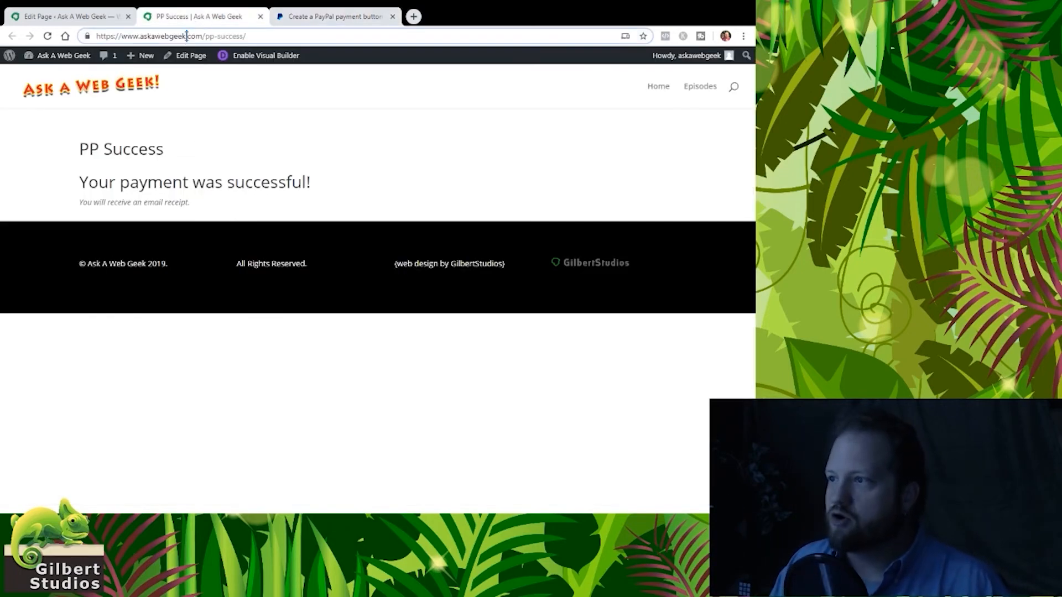
double_click(229, 36)
type("can")
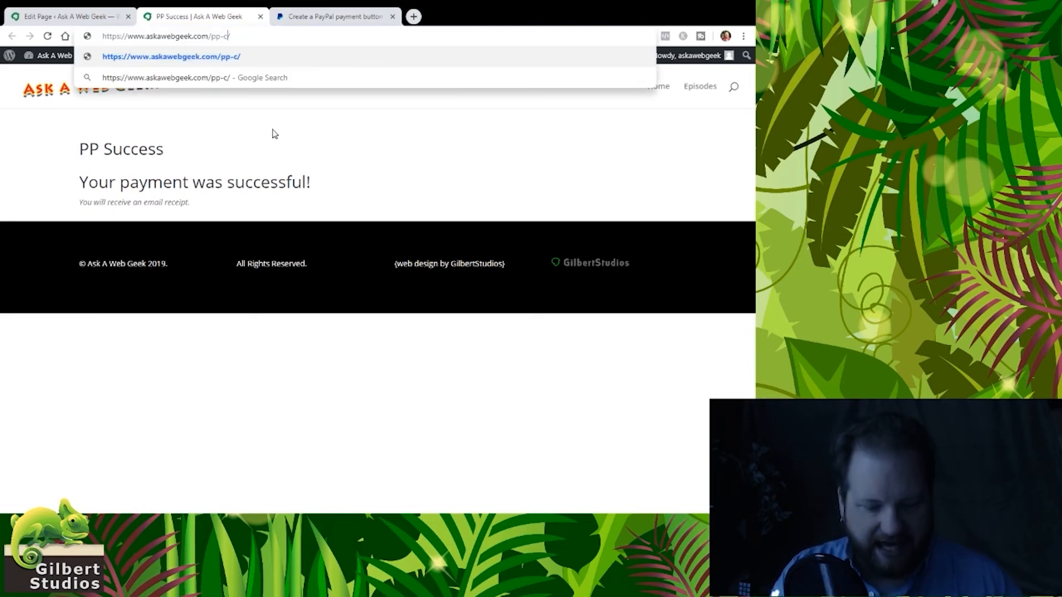
type("cel")
key("ctrl+a")
key("ctrl+c")
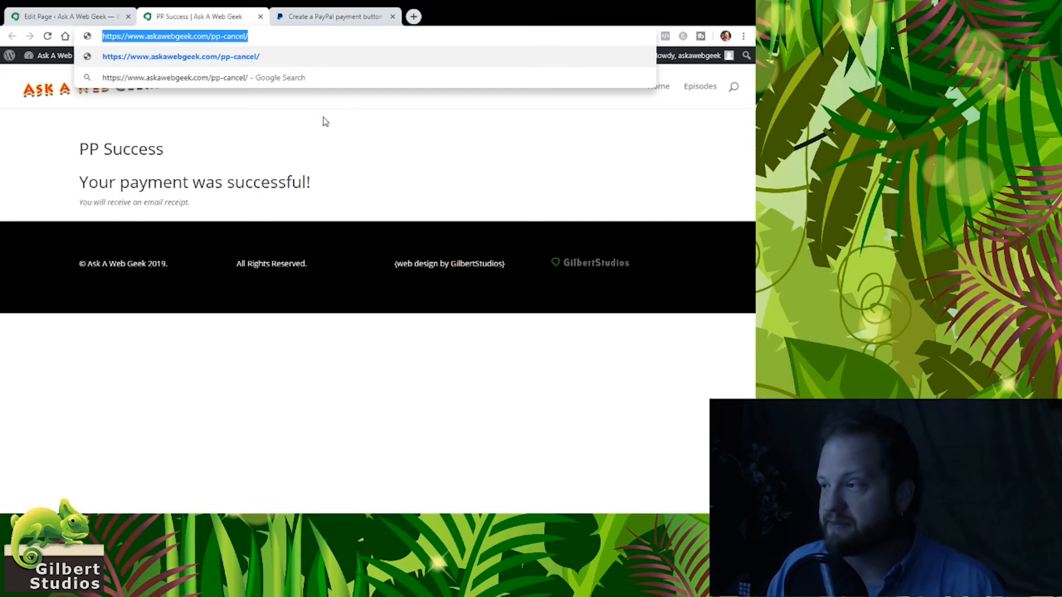
left_click(331, 17)
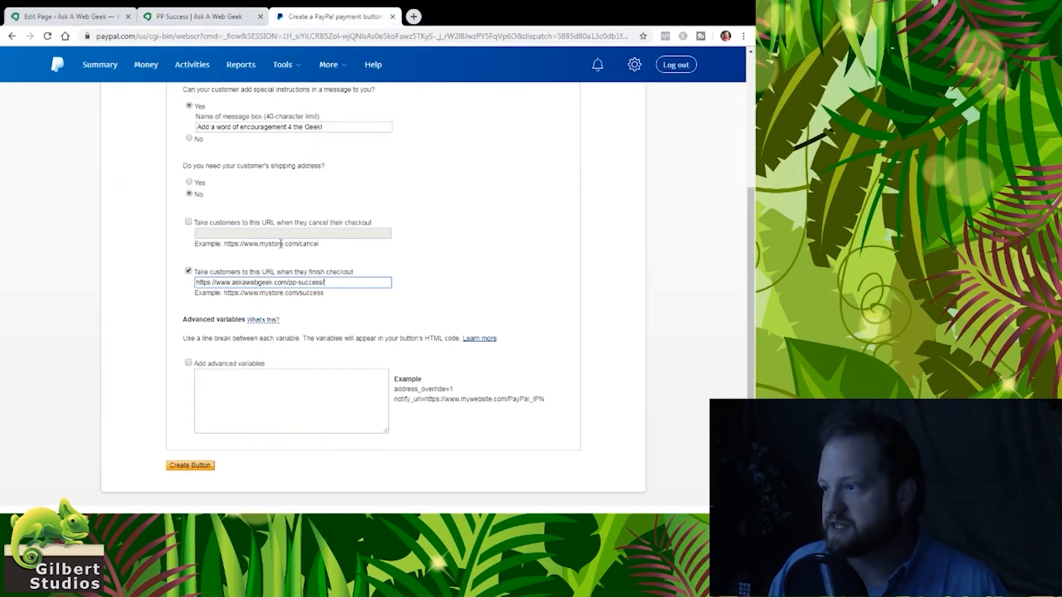
left_click(204, 223)
left_click(209, 234)
key("ctrl+v")
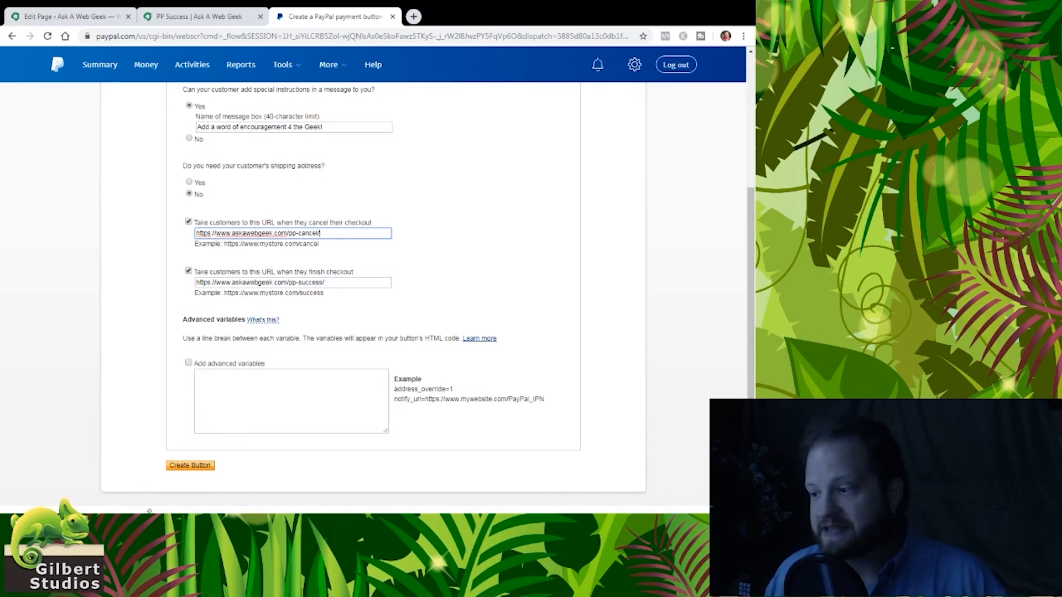
Step: Create the PayPal button and copy its generated website code
left_click(172, 467)
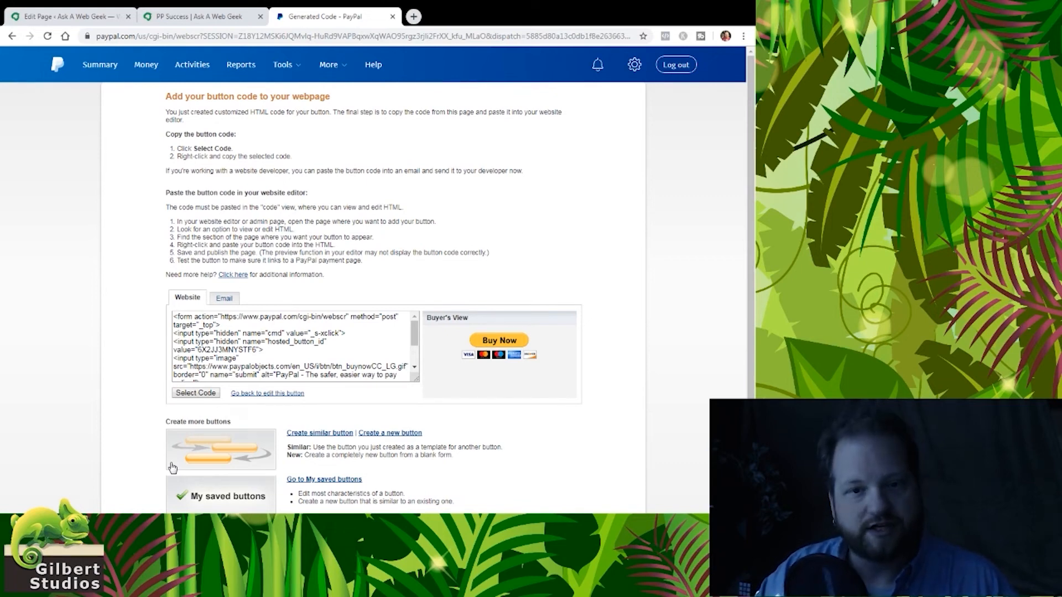
left_click(204, 393)
key("ctrl+c")
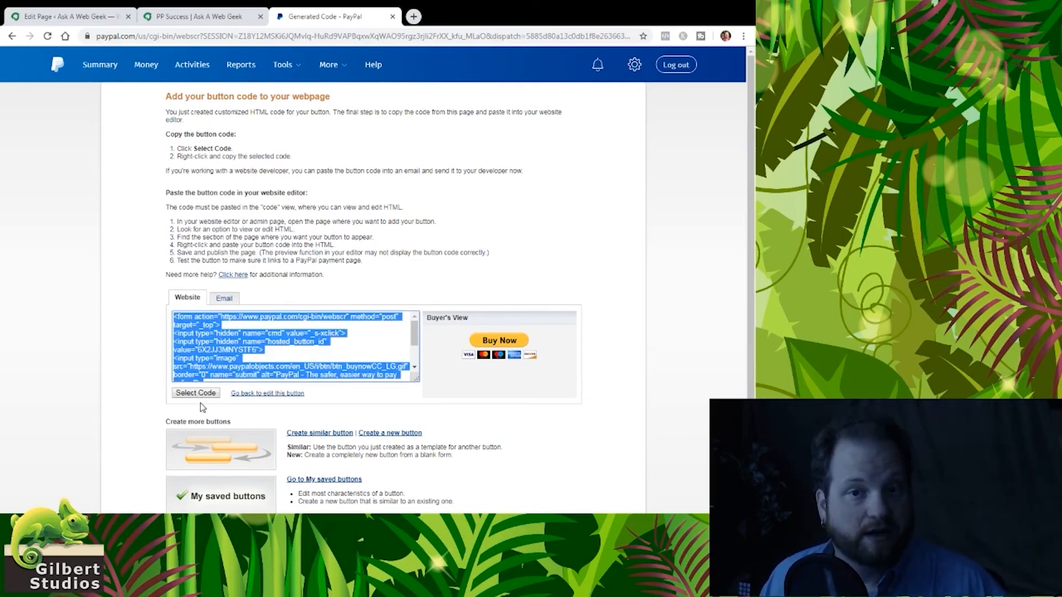
Step: Paste the button code below the email receipt line in the PP Success page's HTML source and update the page
left_click(190, 20)
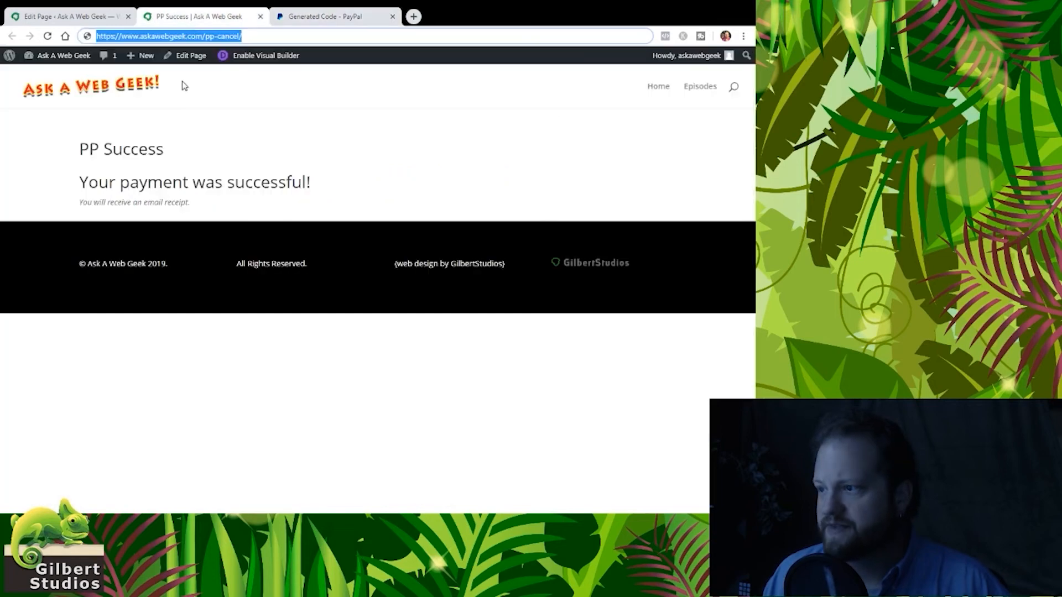
left_click(64, 17)
left_click(452, 379)
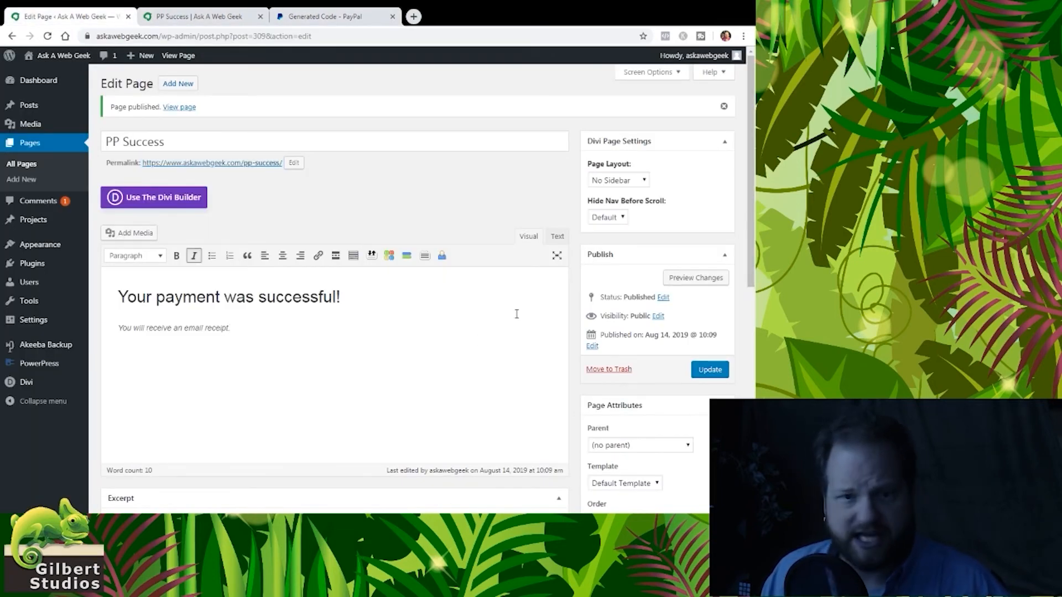
left_click(556, 237)
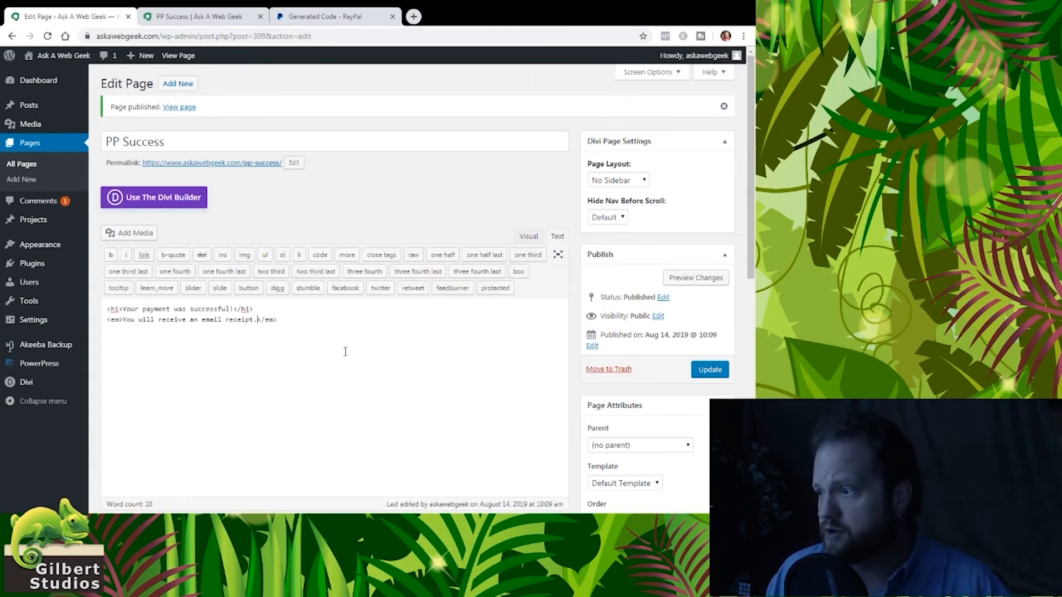
key("Return")
key("Return")
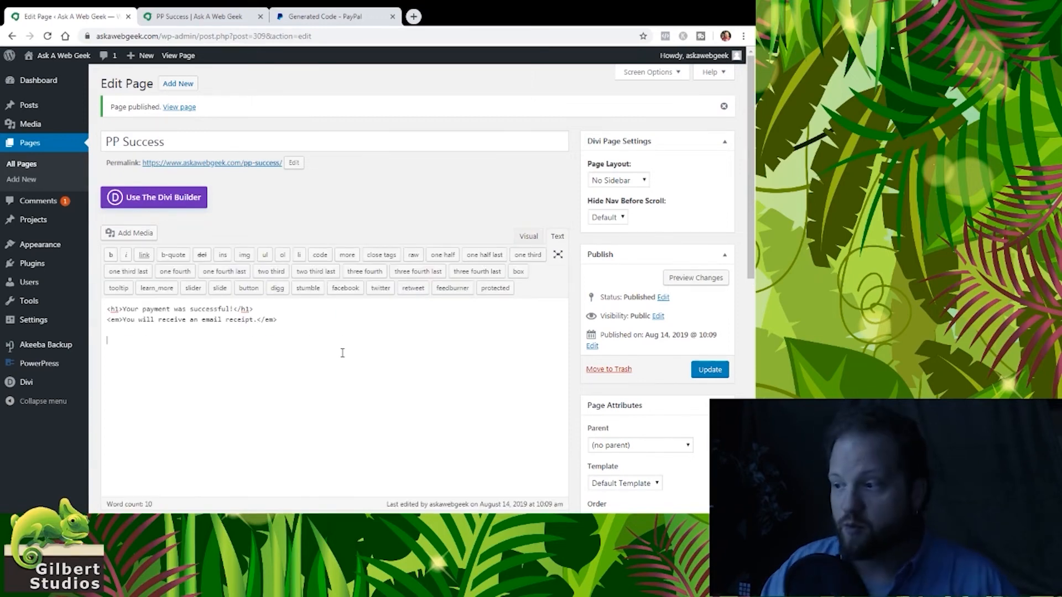
key("ctrl+v")
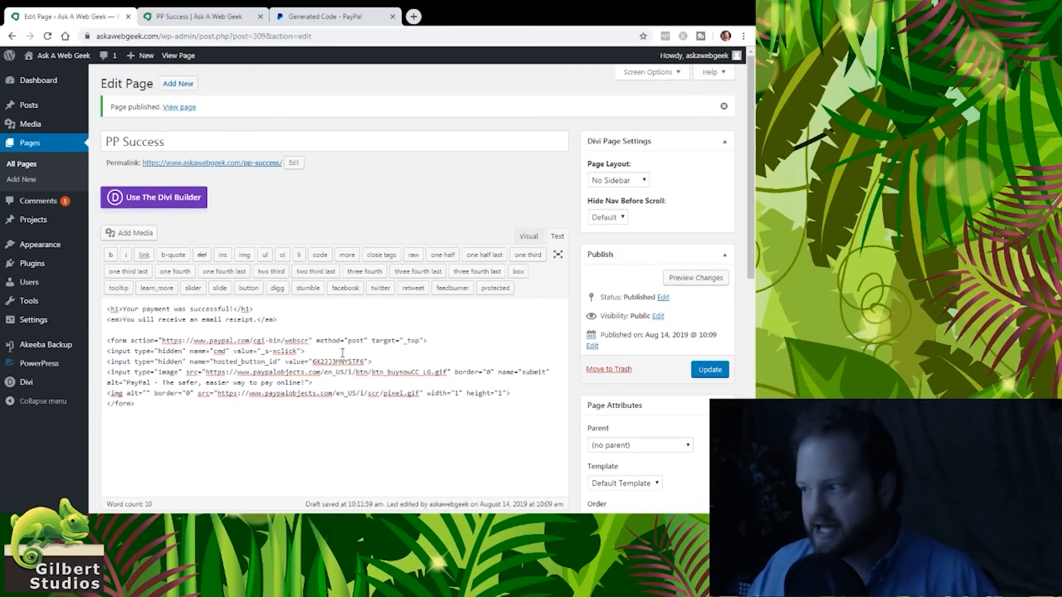
left_click(709, 372)
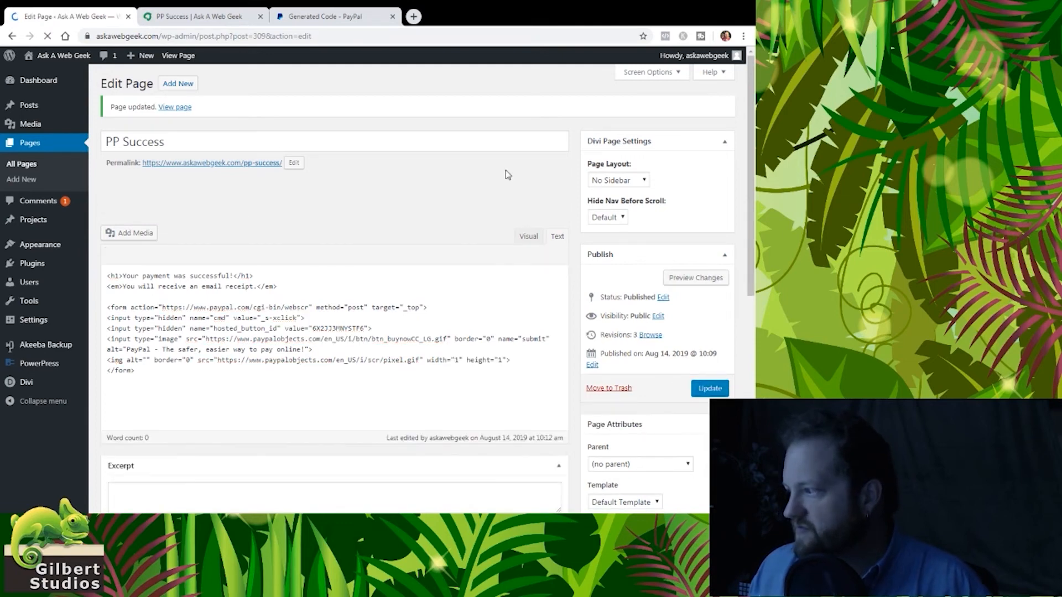
Step: Reload the published PP Success page at its original address to check the Buy Now button
left_click(194, 16)
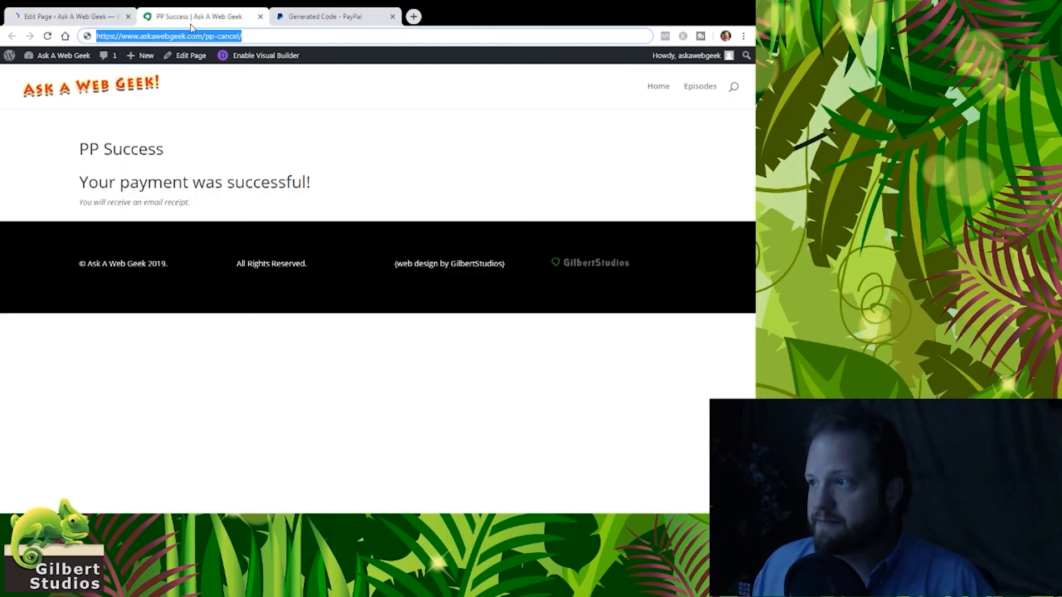
left_click(221, 35)
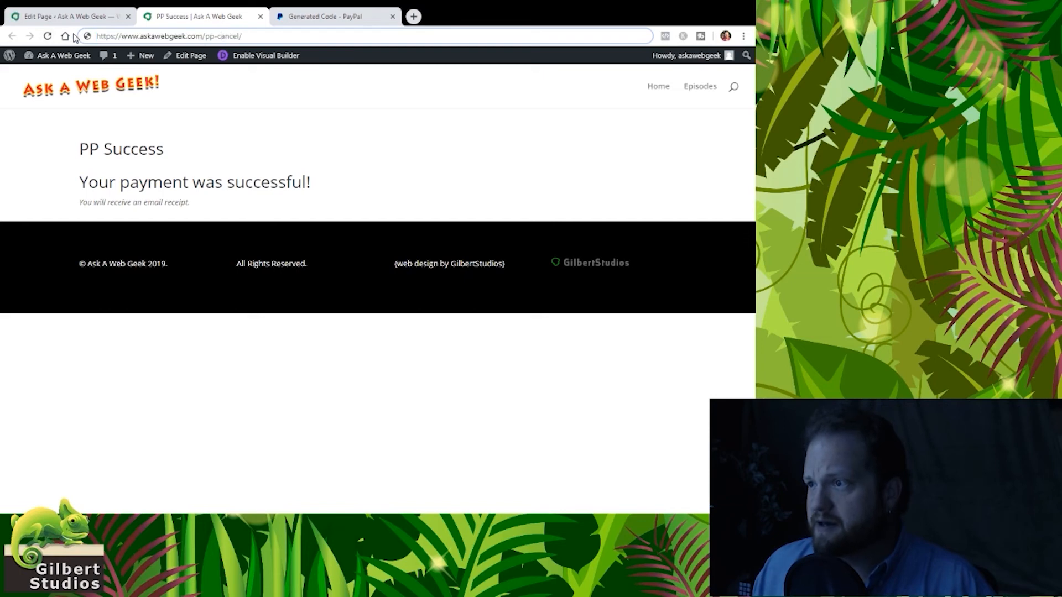
left_click(47, 36)
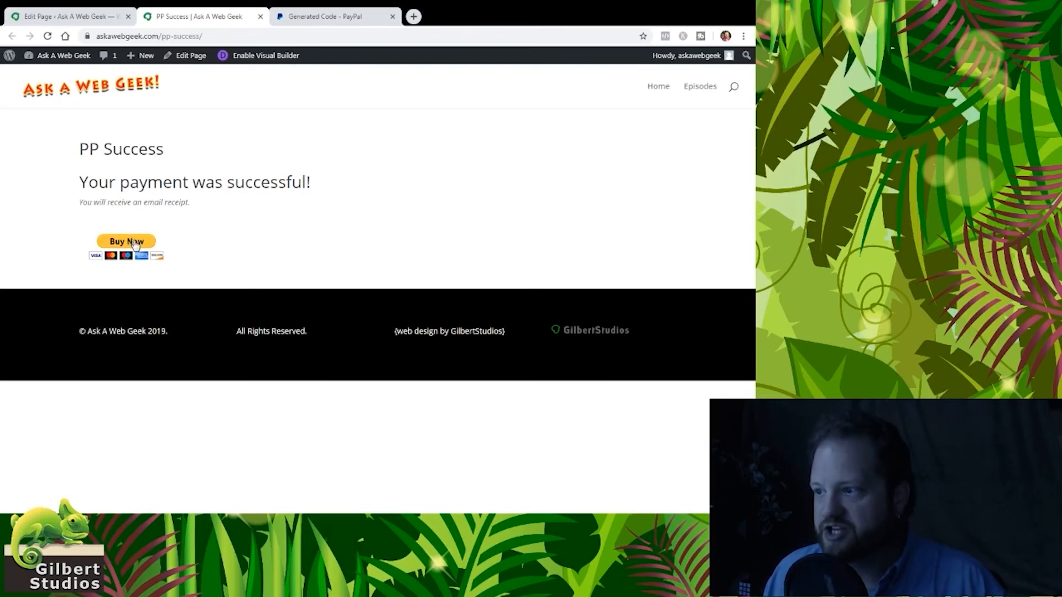
left_click(213, 36)
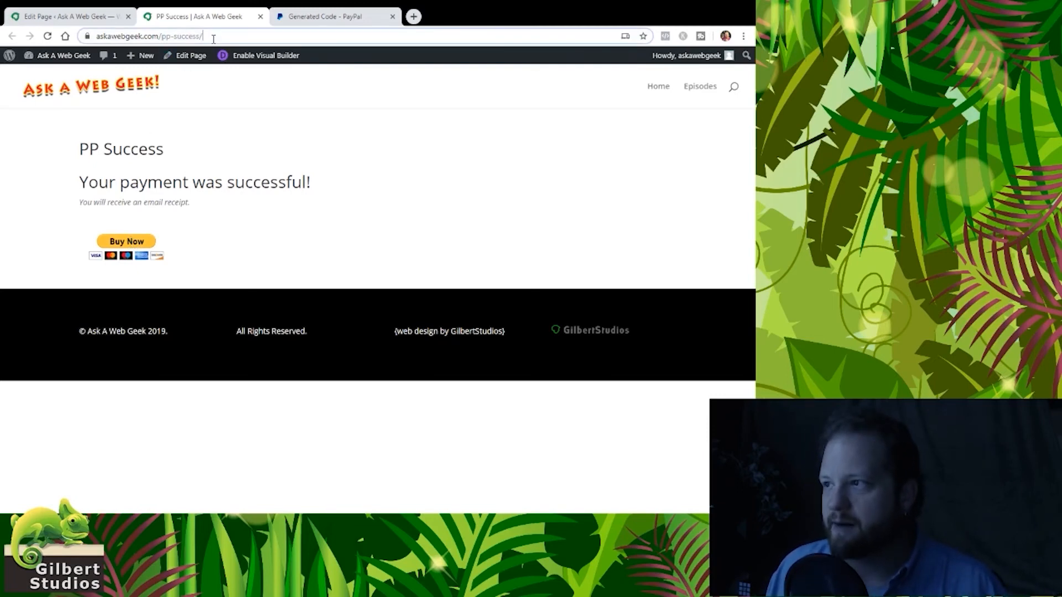
left_click(690, 84)
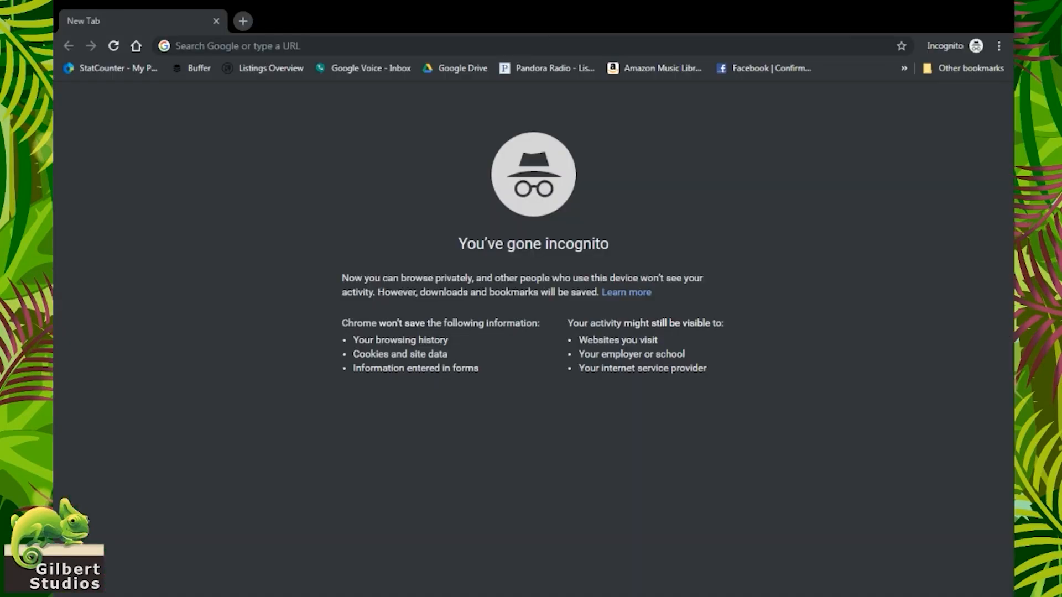
type("https://www.askawebgeek.com/pp-success/")
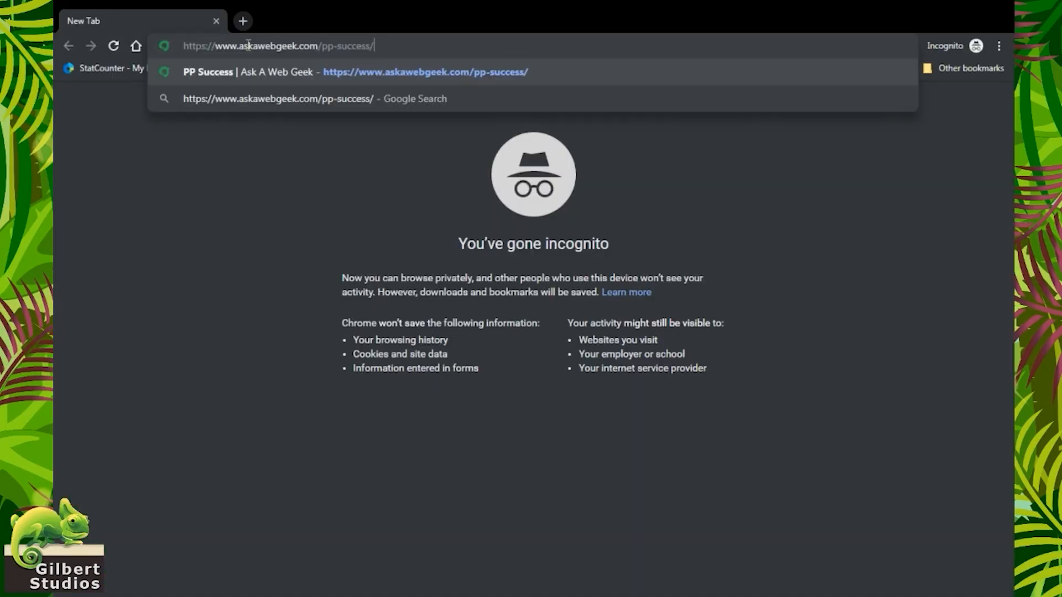
key("Return")
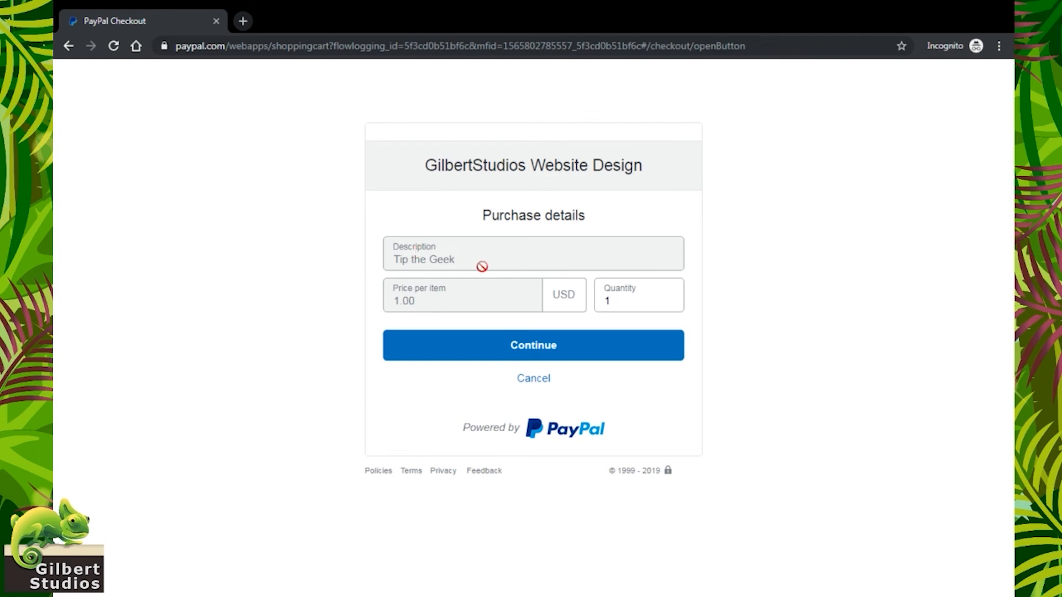
Step: Set the "Tip the Geek" quantity to 3, continue to PayPal Guest Checkout and review its payment, billing and shipping fields
left_click(621, 298)
left_click(575, 344)
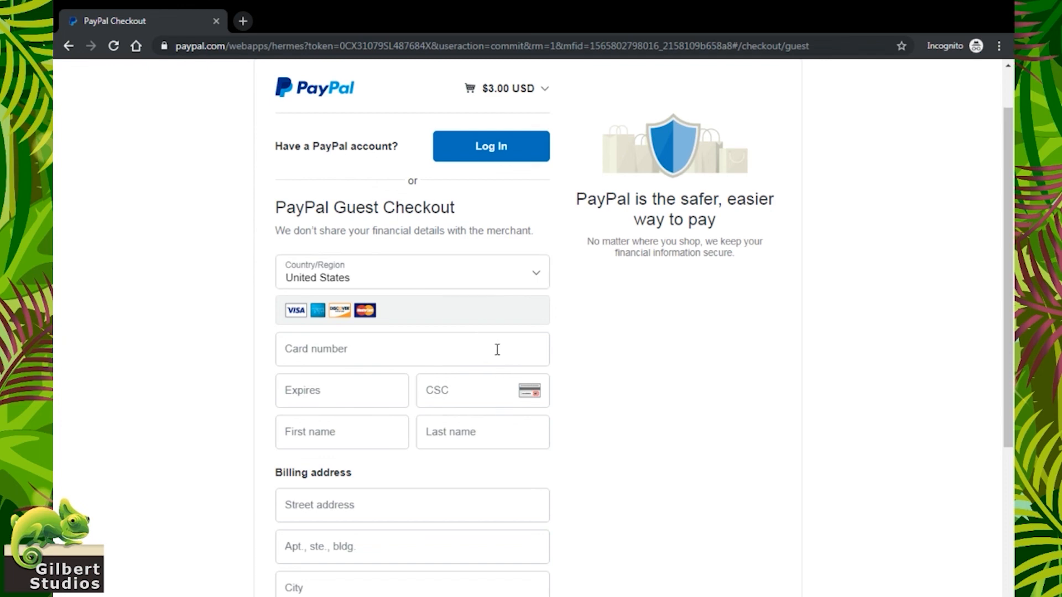
scroll(498, 349, "down", 6)
scroll(496, 350, "up", 7)
scroll(526, 338, "down", 3)
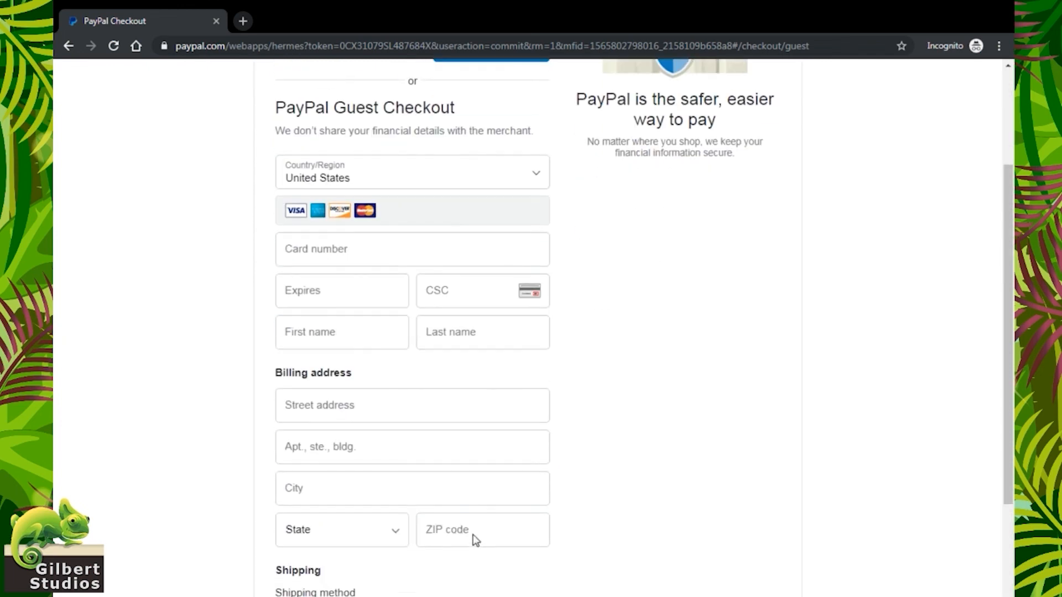
scroll(691, 325, "down", 4)
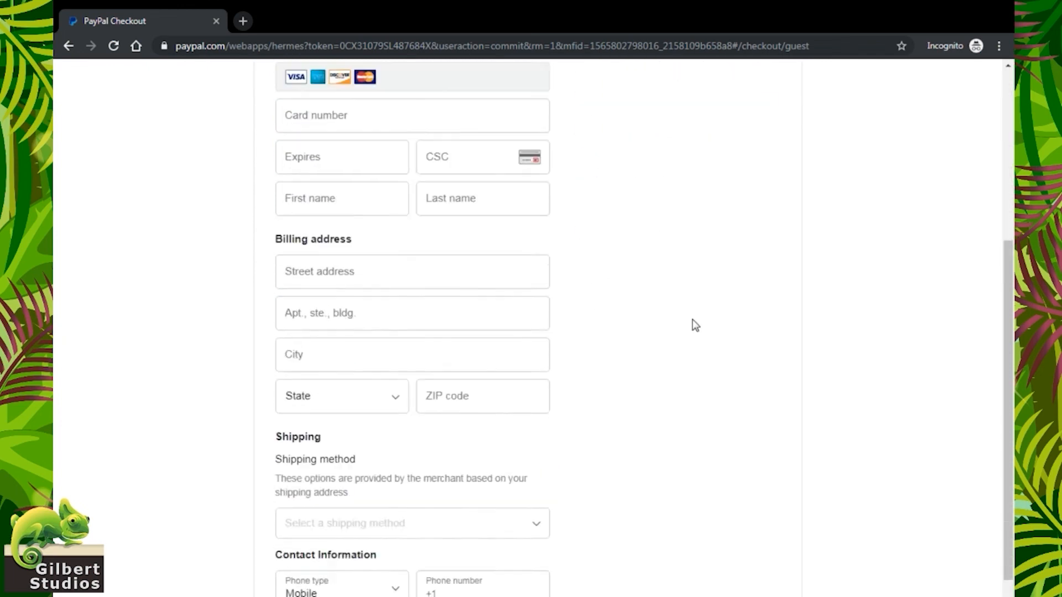